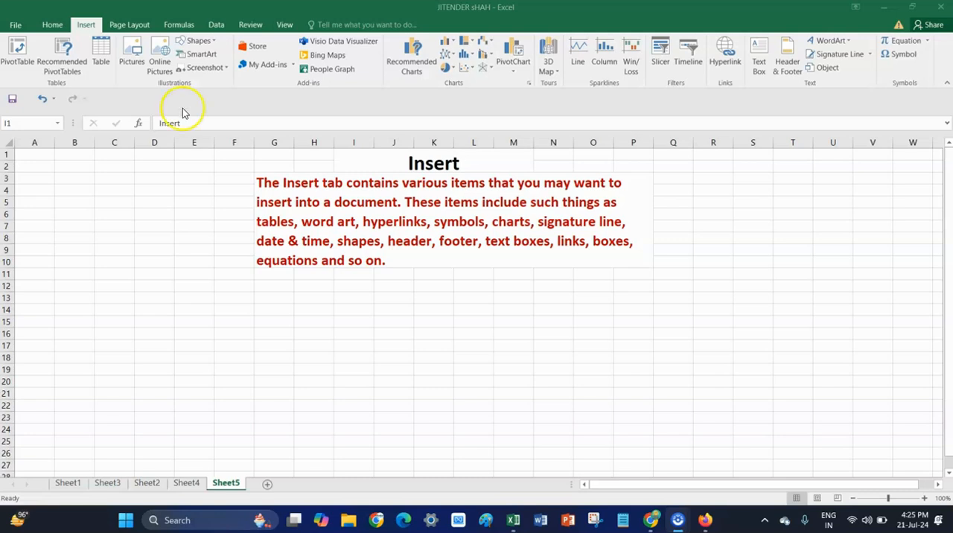
Insert the picture WIN_20221211_16_53_33_Pro from the Camera Roll folder and move it to span about columns E to U.
{"action": "left_click", "coordinate": [135, 60]}
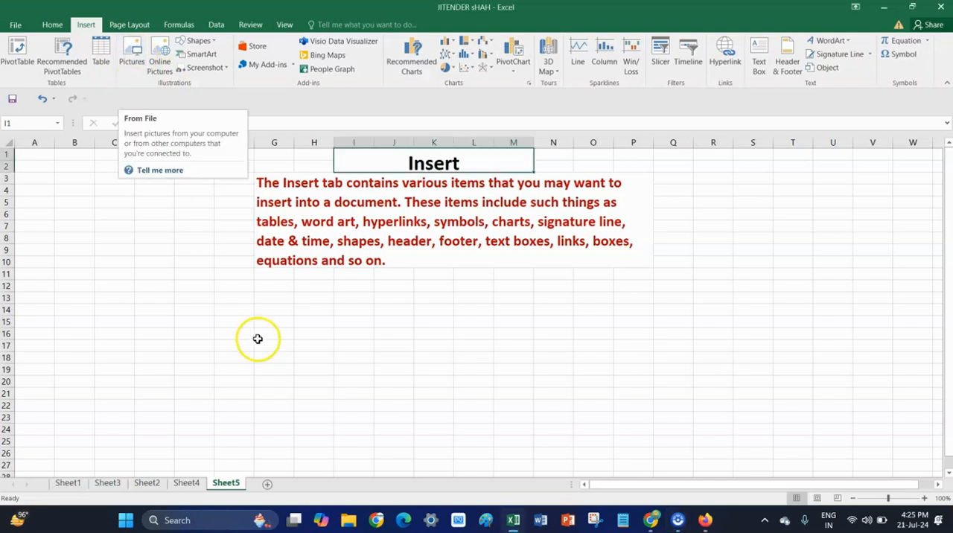
{"action": "left_click", "coordinate": [130, 63]}
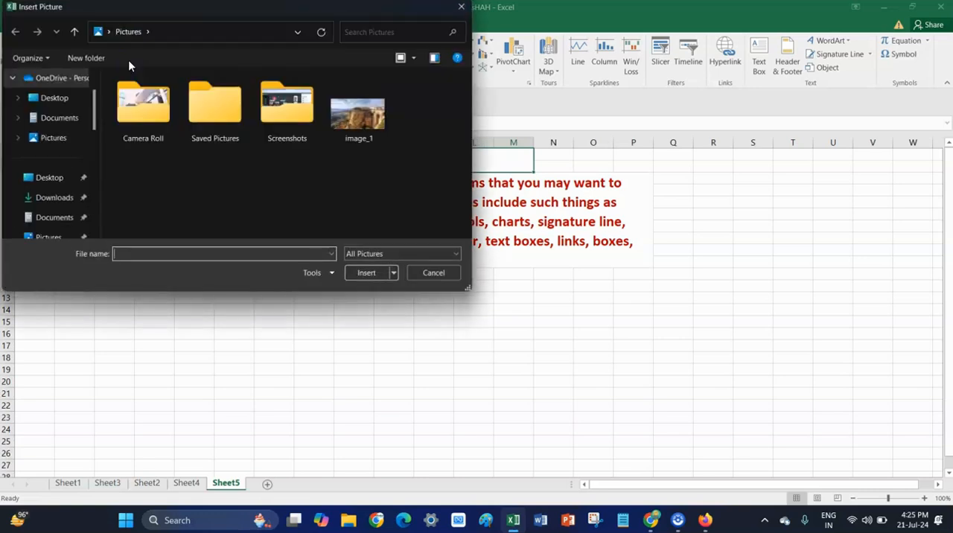
{"action": "double_click", "coordinate": [137, 120]}
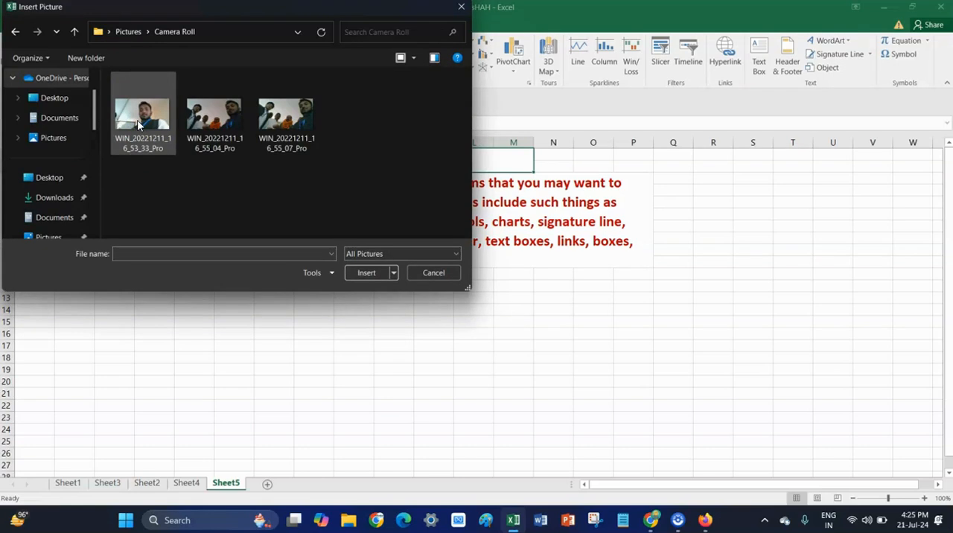
{"action": "double_click", "coordinate": [140, 124]}
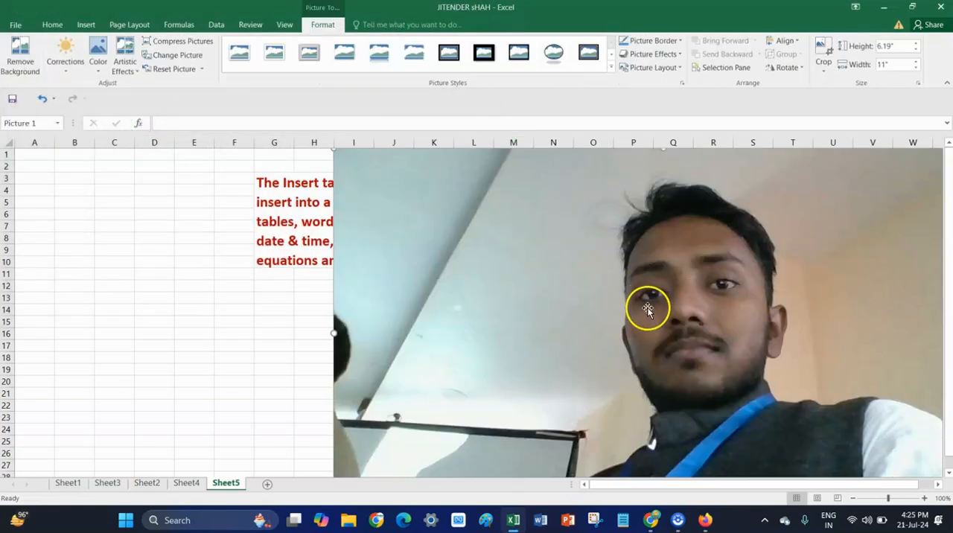
{"action": "left_click_drag", "start_coordinate": [623, 281], "coordinate": [454, 287]}
{"action": "left_click", "coordinate": [472, 266]}
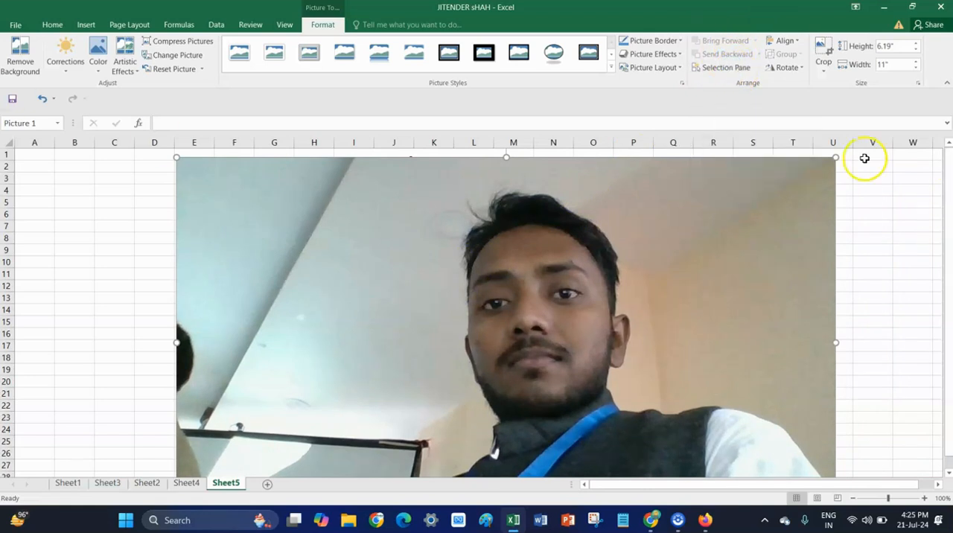
{"action": "left_click", "coordinate": [723, 71]}
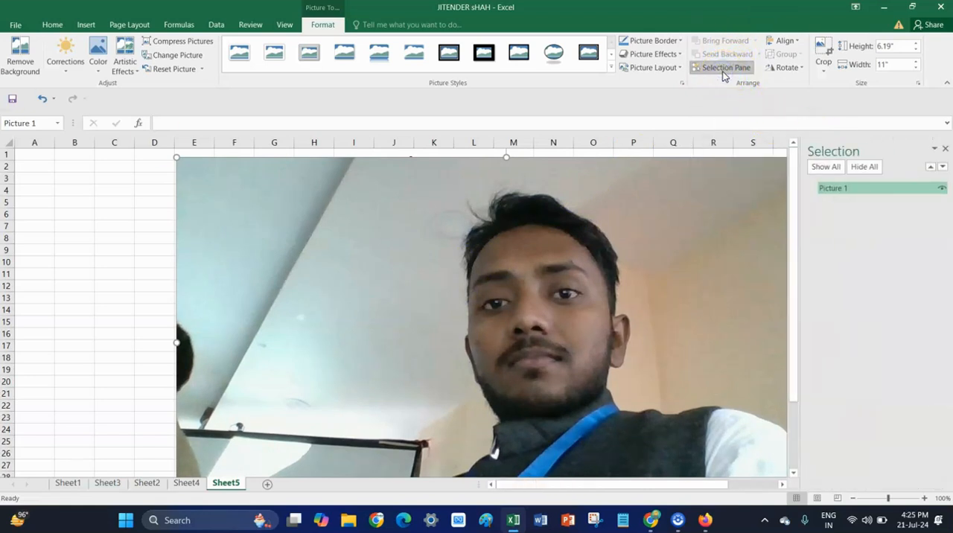
{"action": "left_click", "coordinate": [945, 150]}
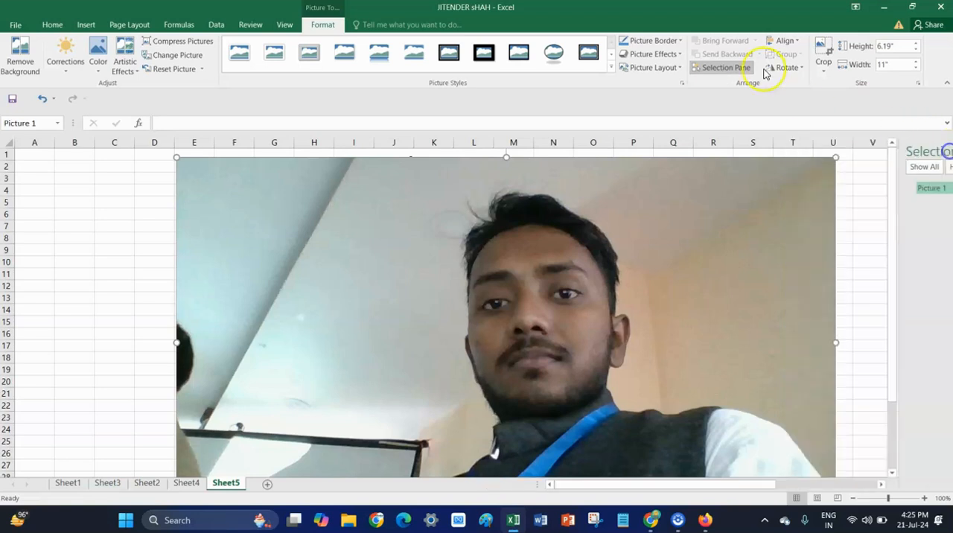
{"action": "left_click", "coordinate": [677, 70]}
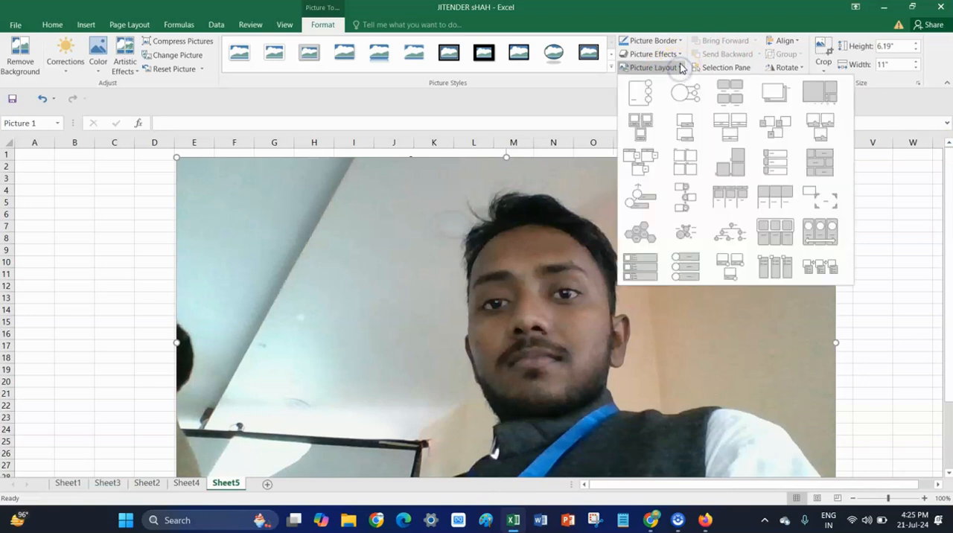
{"action": "left_click", "coordinate": [674, 56]}
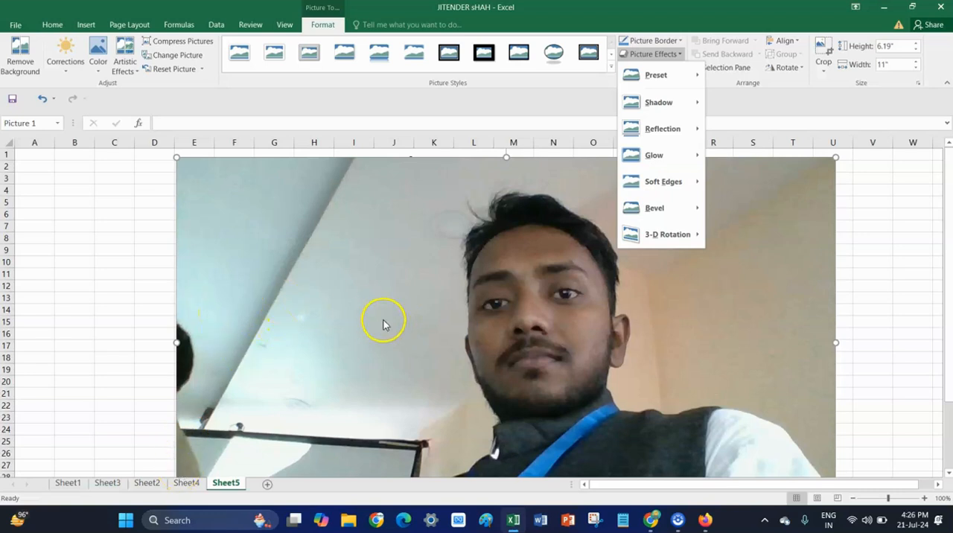
{"action": "left_click", "coordinate": [178, 156]}
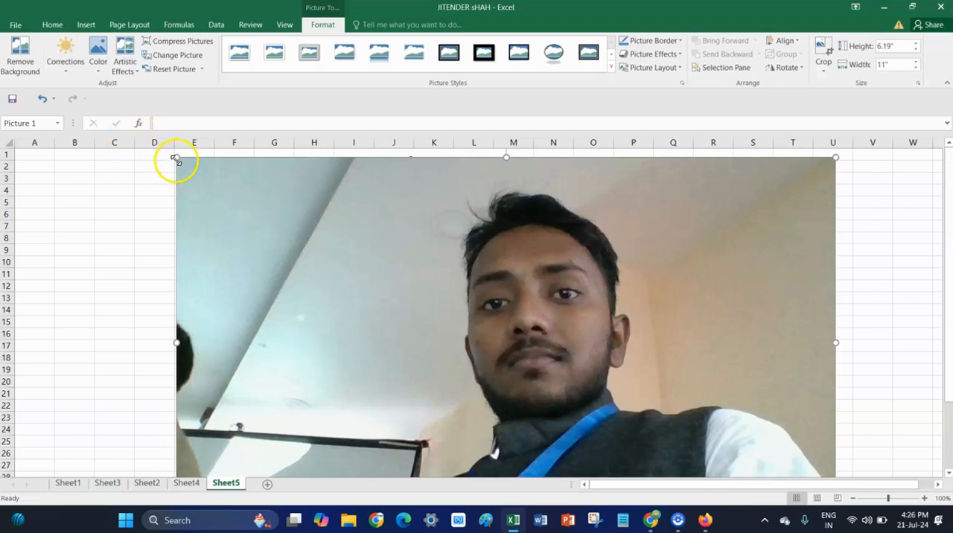
Shrink the inserted photo to about 3.11" high by 5.52" wide and place it just below the red text, starting around column J.
{"action": "left_click_drag", "start_coordinate": [176, 158], "coordinate": [429, 294]}
{"action": "left_click_drag", "start_coordinate": [603, 375], "coordinate": [575, 321]}
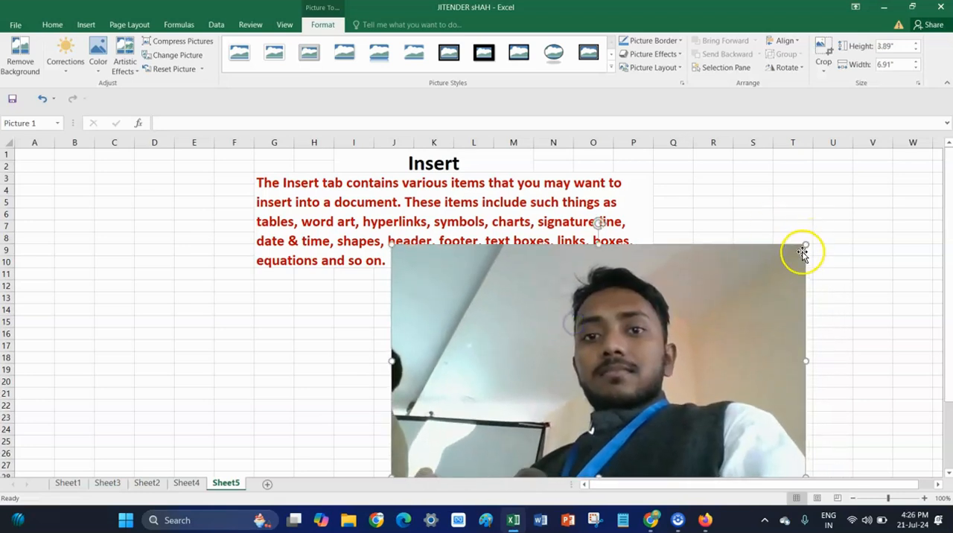
{"action": "left_click_drag", "start_coordinate": [805, 246], "coordinate": [723, 281]}
{"action": "left_click_drag", "start_coordinate": [594, 395], "coordinate": [592, 388]}
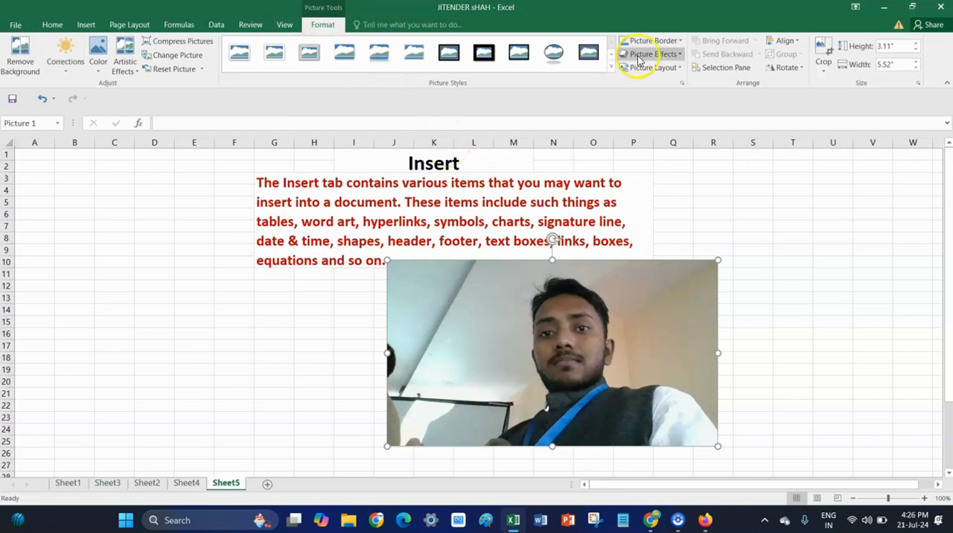
{"action": "left_click", "coordinate": [86, 25]}
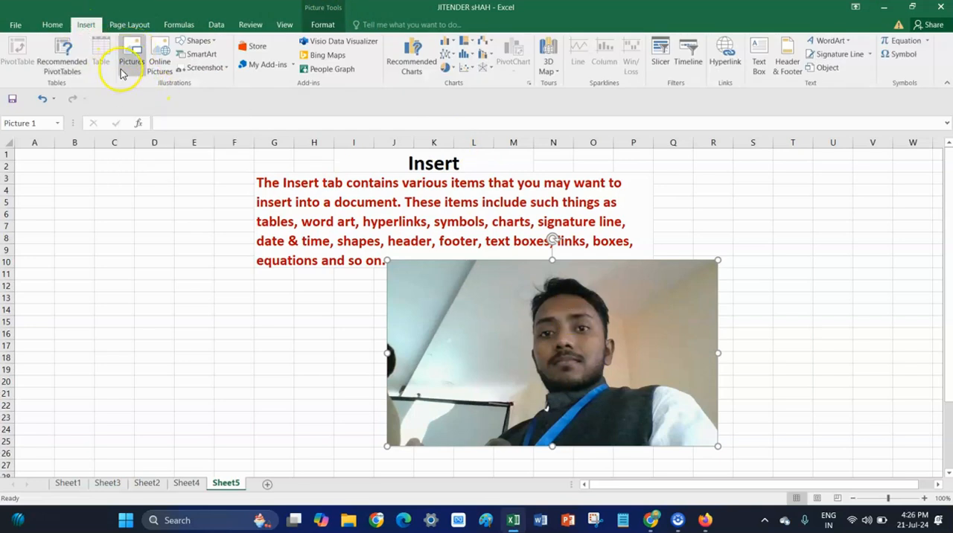
{"action": "left_click", "coordinate": [125, 62]}
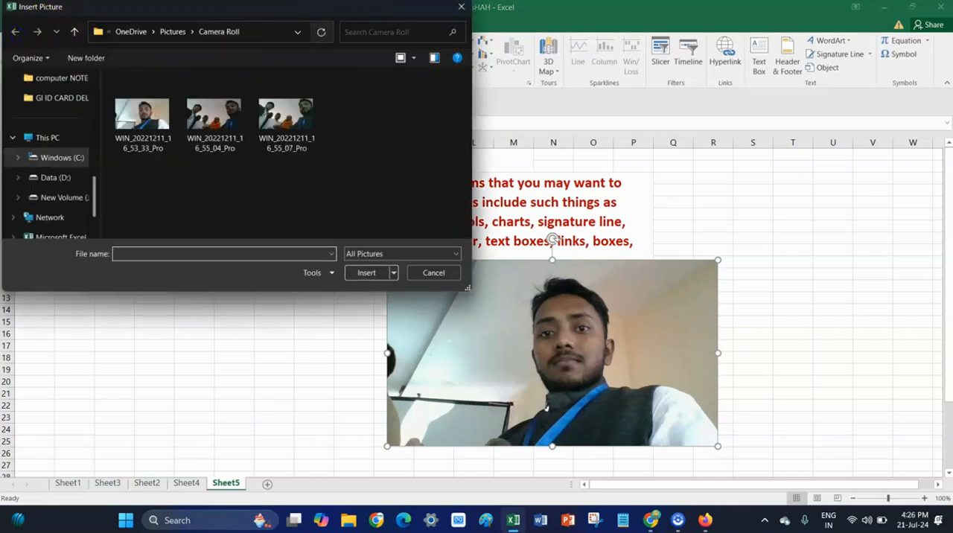
{"action": "left_click", "coordinate": [461, 7]}
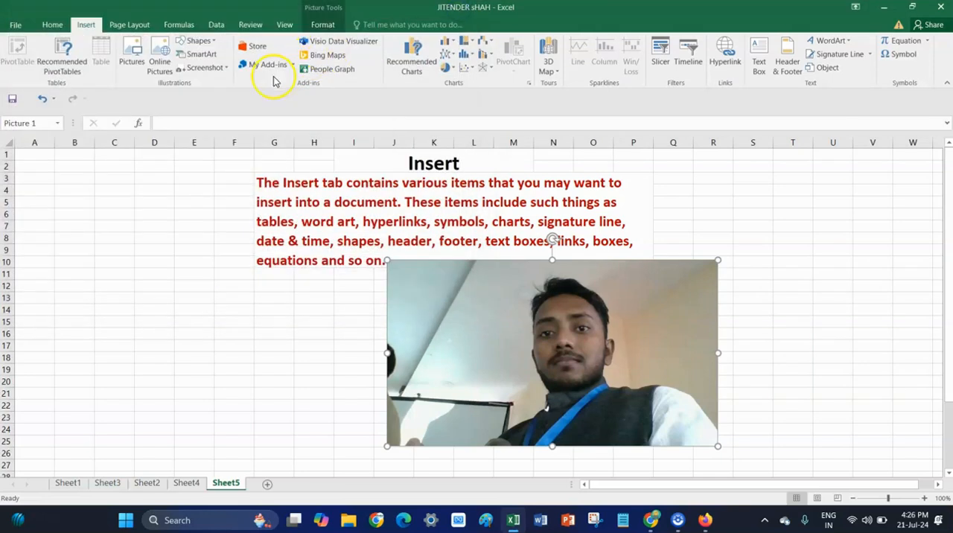
Search Bing online pictures for "cap" and insert the image of the green cap with the white letter A.
{"action": "left_click", "coordinate": [159, 64]}
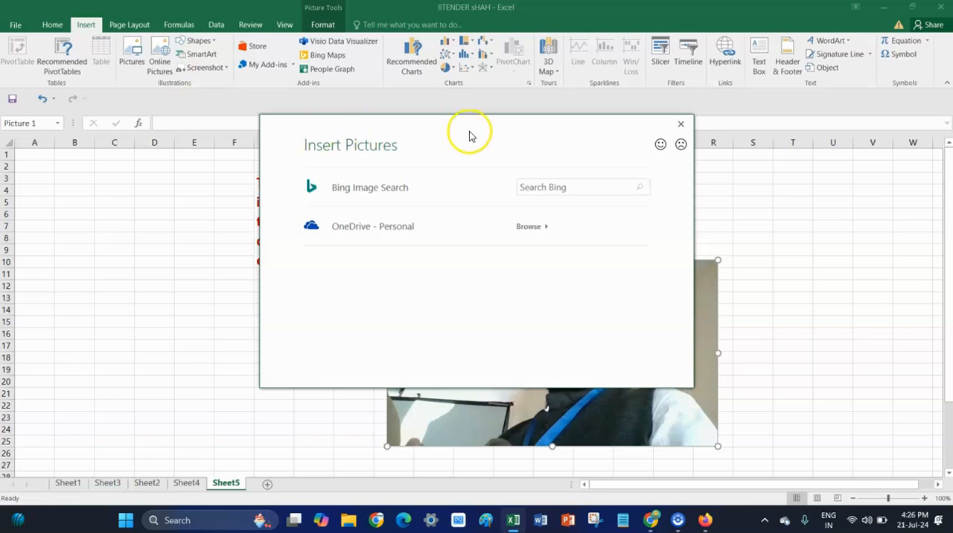
{"action": "left_click", "coordinate": [559, 189]}
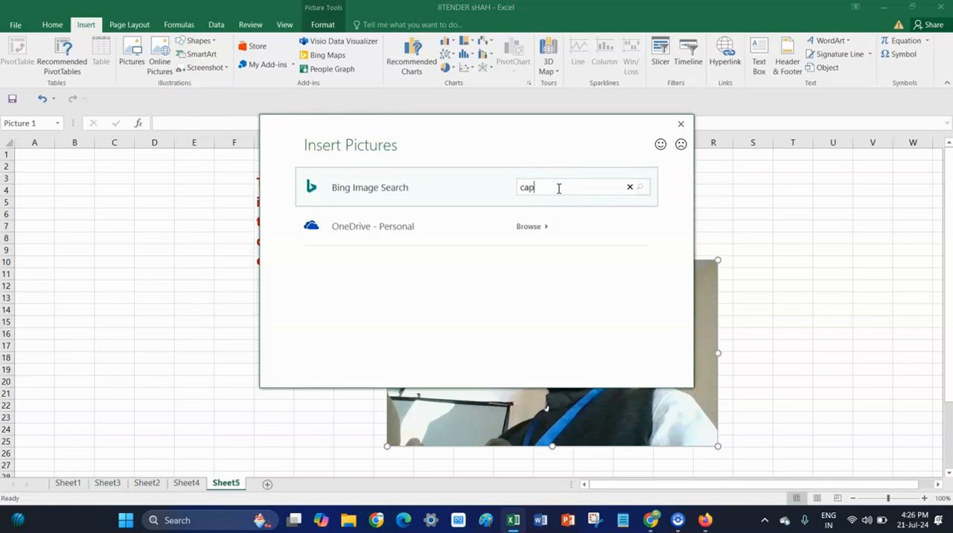
{"action": "left_click", "coordinate": [639, 188]}
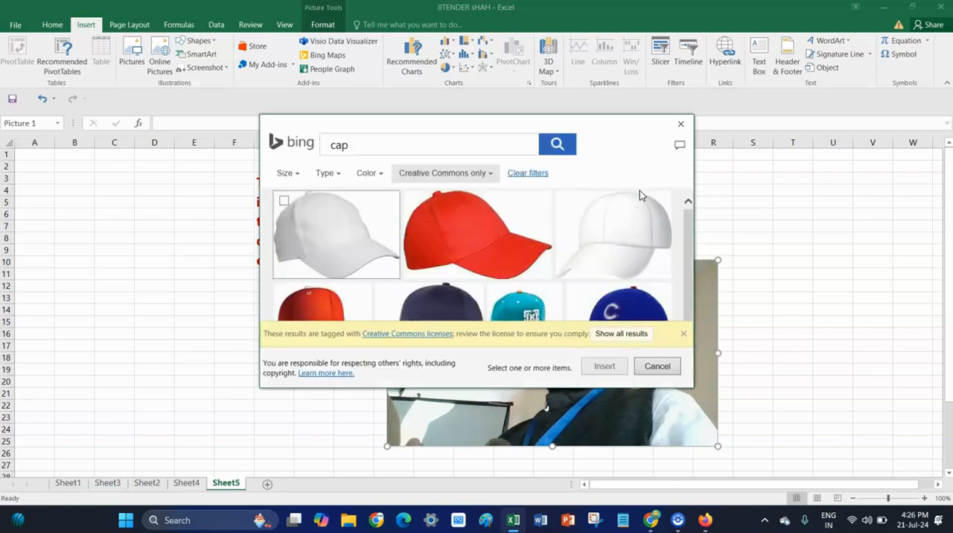
{"action": "scroll", "coordinate": [514, 247], "scroll_direction": "down", "scroll_amount": 5}
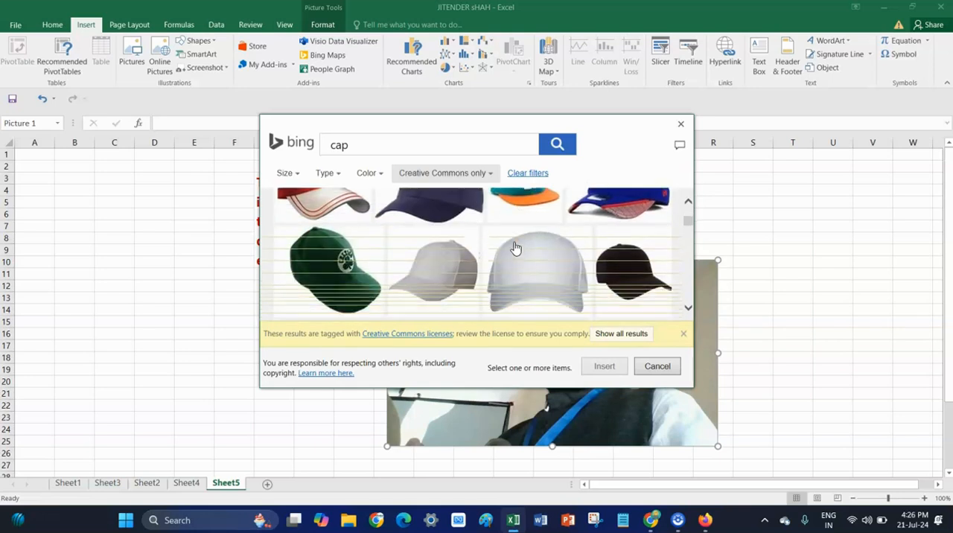
{"action": "scroll", "coordinate": [515, 247], "scroll_direction": "down", "scroll_amount": 2}
{"action": "left_click", "coordinate": [517, 218]}
{"action": "left_click", "coordinate": [602, 369]}
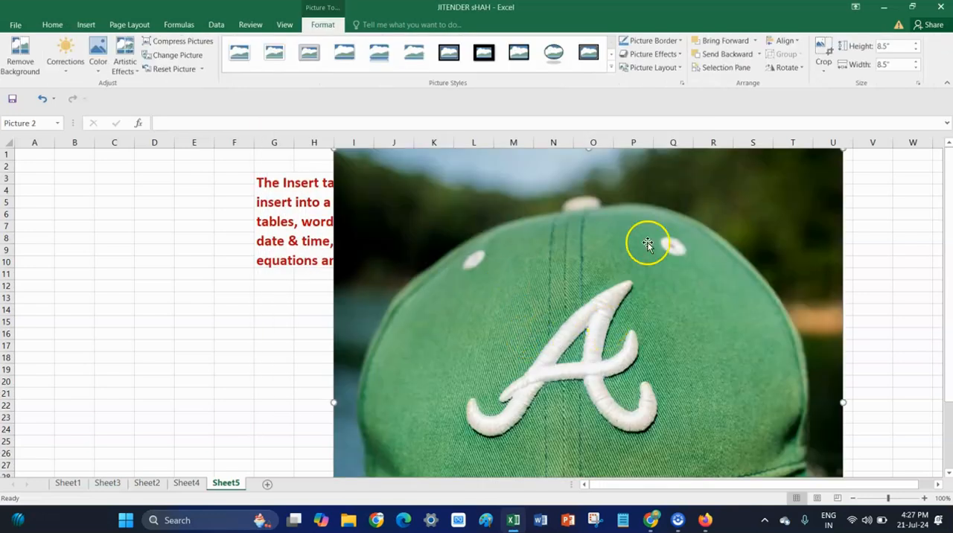
Shrink the green cap picture to about 2.78" square and place it beside the photo, over columns R to V.
{"action": "left_click_drag", "start_coordinate": [741, 274], "coordinate": [737, 294]}
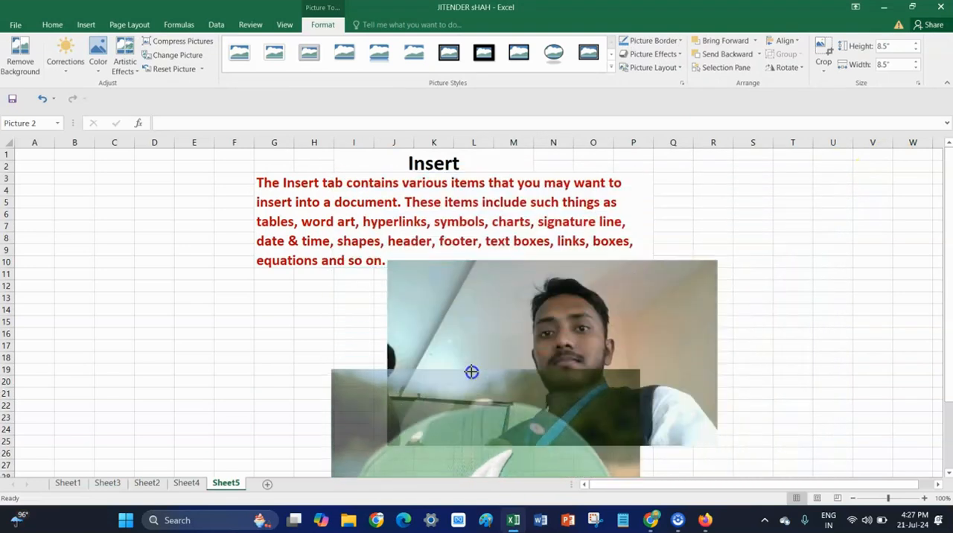
{"action": "left_click_drag", "start_coordinate": [472, 373], "coordinate": [765, 227]}
{"action": "left_click_drag", "start_coordinate": [930, 187], "coordinate": [712, 320]}
{"action": "left_click_drag", "start_coordinate": [724, 371], "coordinate": [812, 246]}
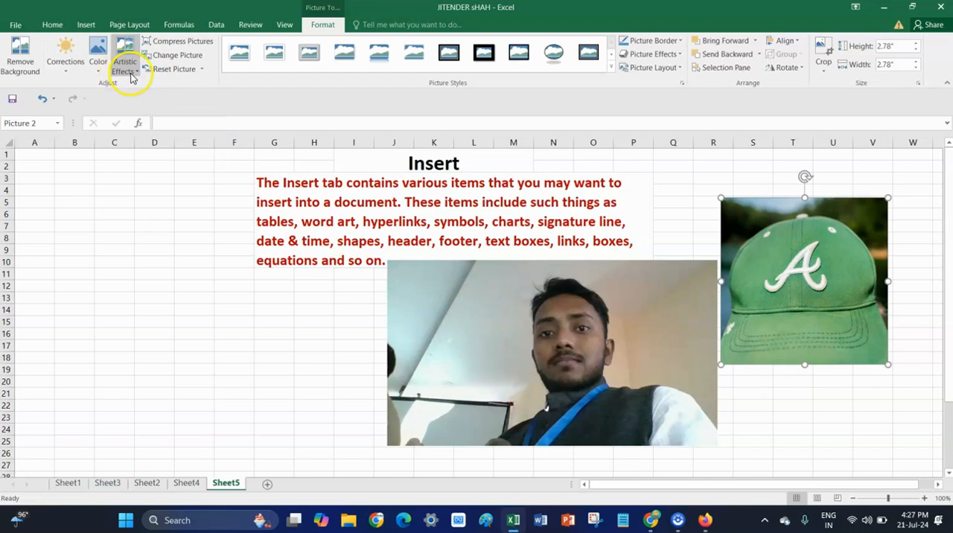
Draw a right block arrow about 3.32" wide and 0.49" high across columns A to F at rows 4 to 6.
{"action": "left_click", "coordinate": [87, 25]}
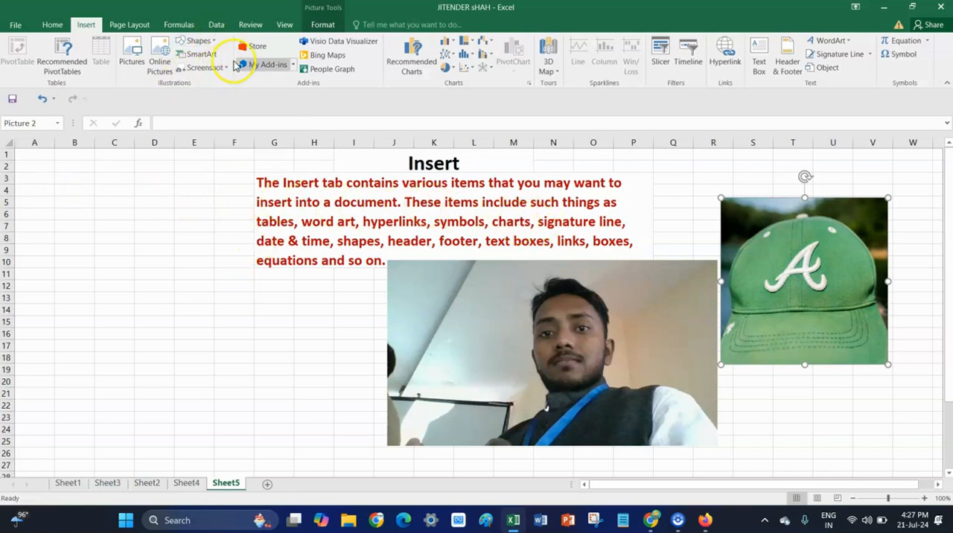
{"action": "left_click", "coordinate": [215, 42]}
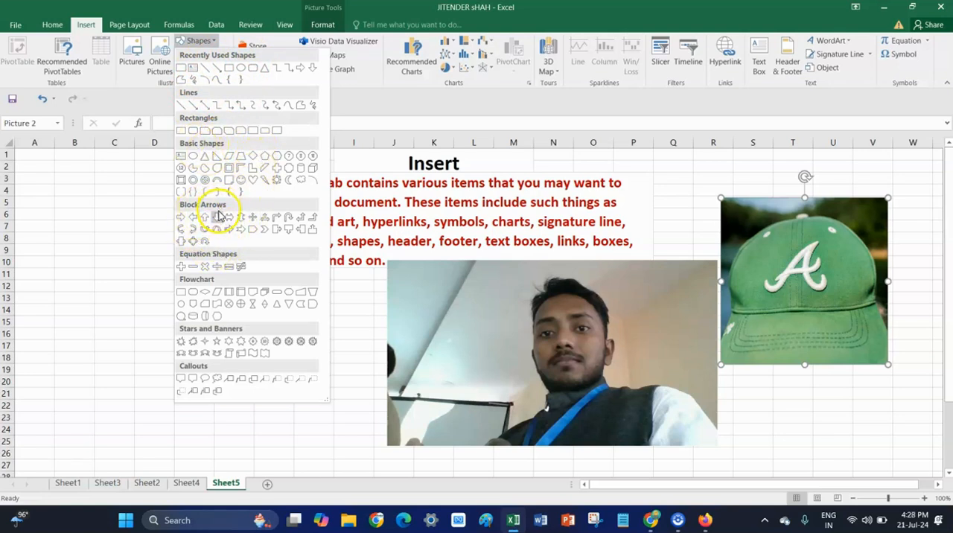
{"action": "left_click", "coordinate": [181, 220]}
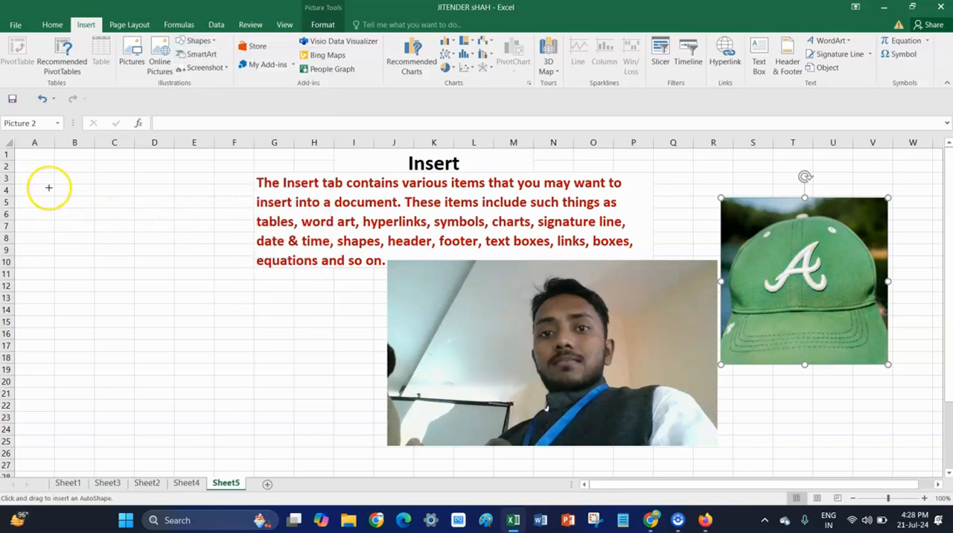
{"action": "left_click_drag", "start_coordinate": [52, 204], "coordinate": [242, 217]}
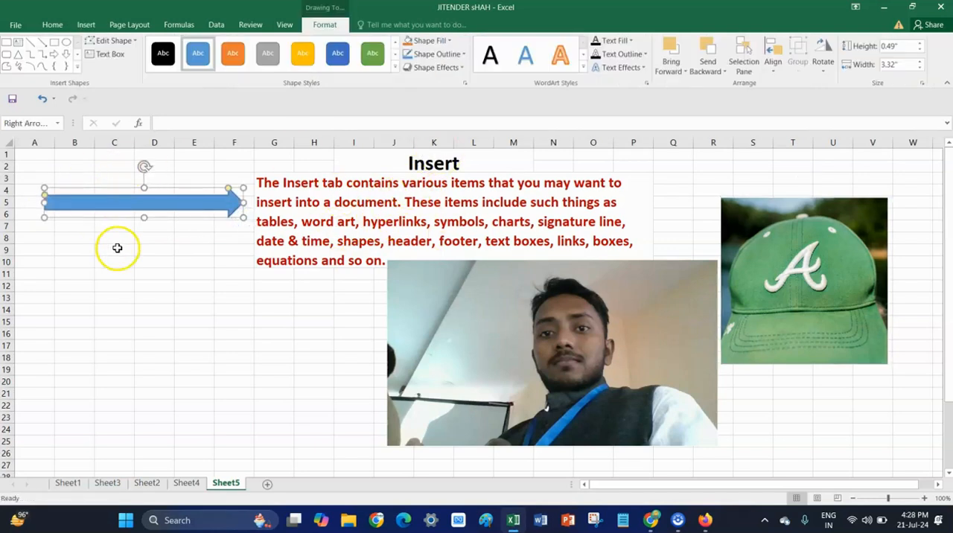
Enter the word "define" in cell B3 and the formula =PROPER(B3) in cell C3.
{"action": "left_click", "coordinate": [89, 179]}
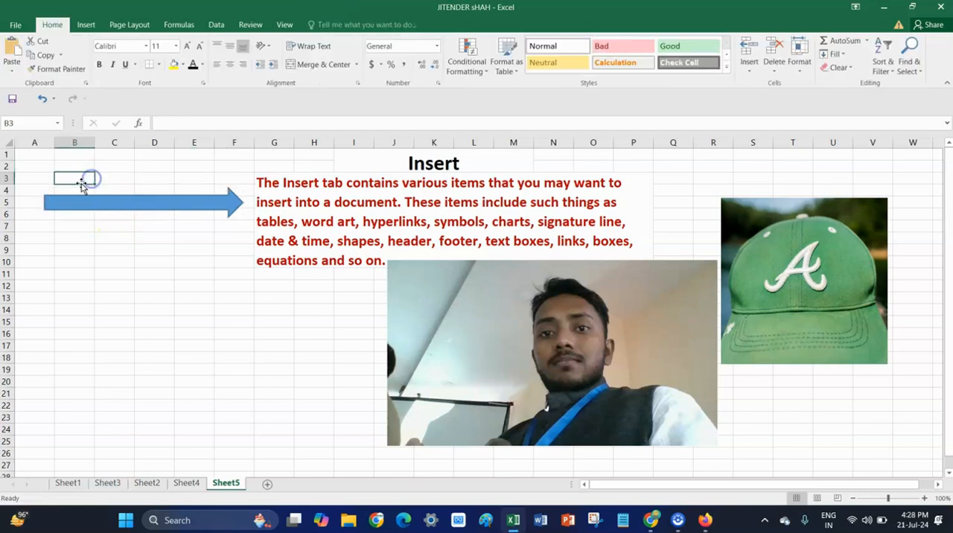
{"action": "type", "text": "define"}
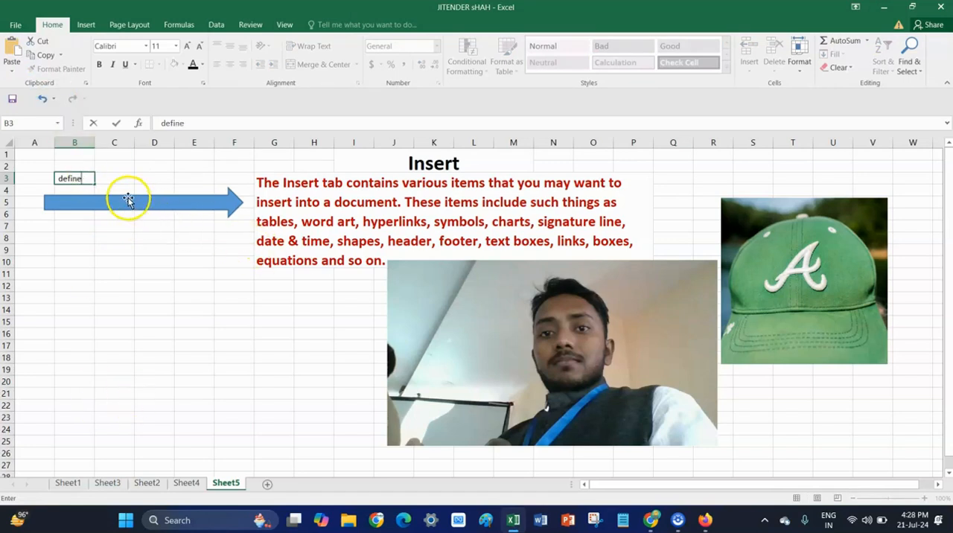
{"action": "left_click", "coordinate": [116, 178]}
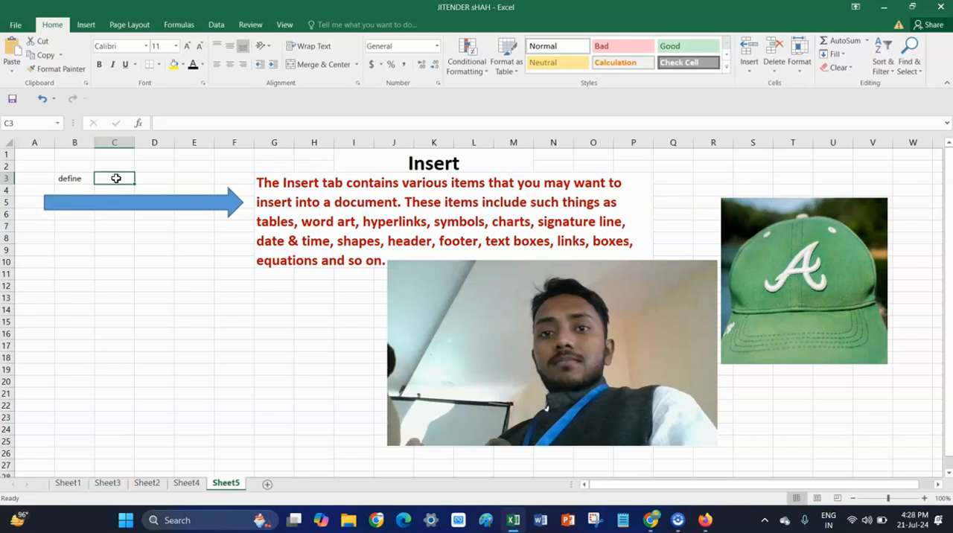
{"action": "type", "text": "=pro"}
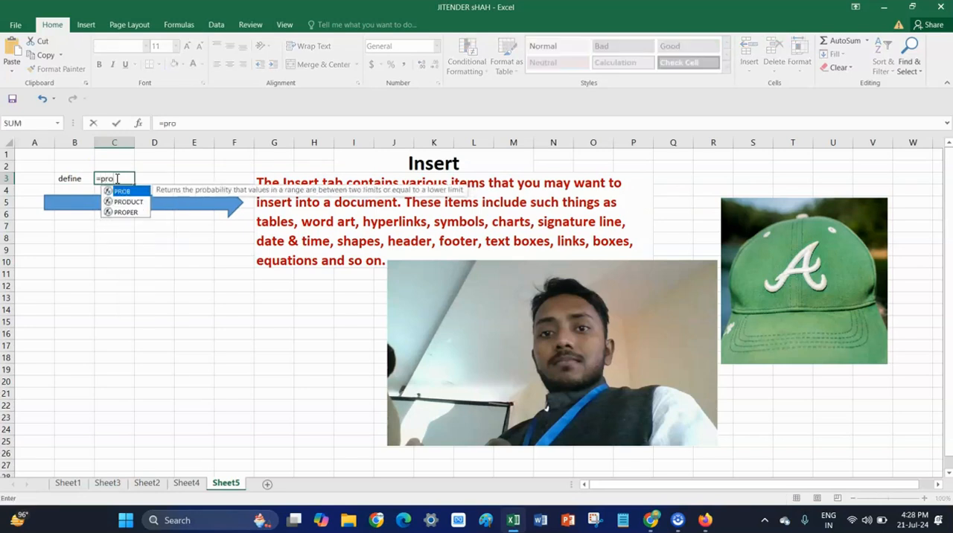
{"action": "left_click", "coordinate": [128, 214]}
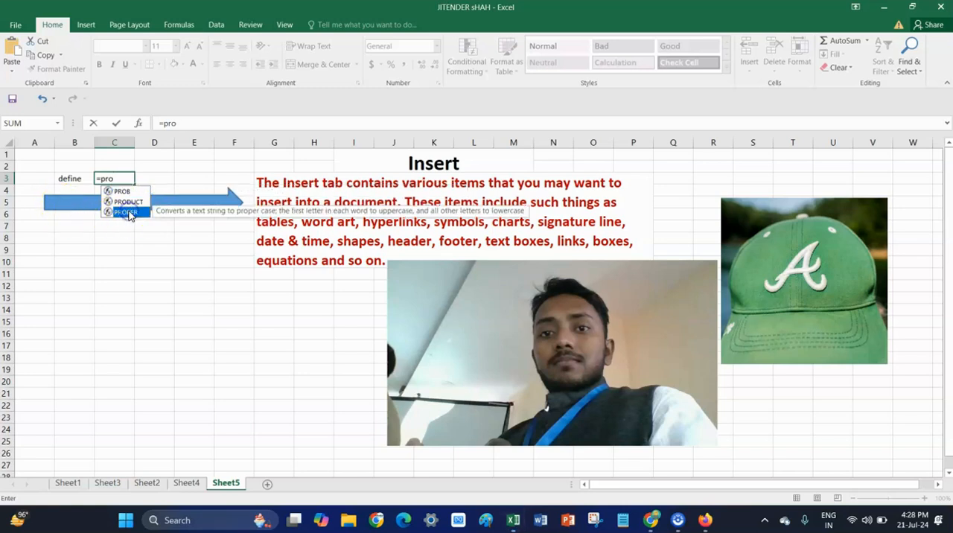
{"action": "double_click", "coordinate": [128, 213]}
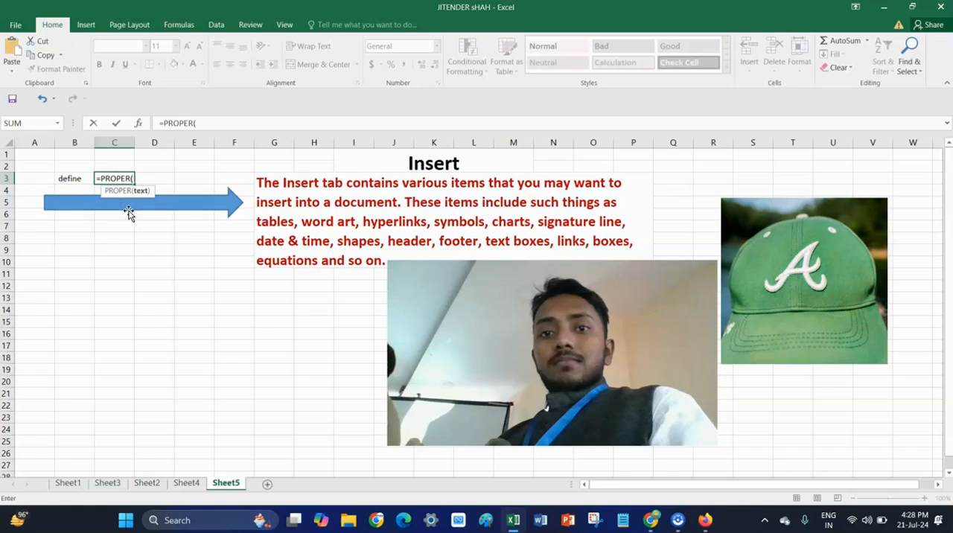
{"action": "left_click", "coordinate": [68, 180]}
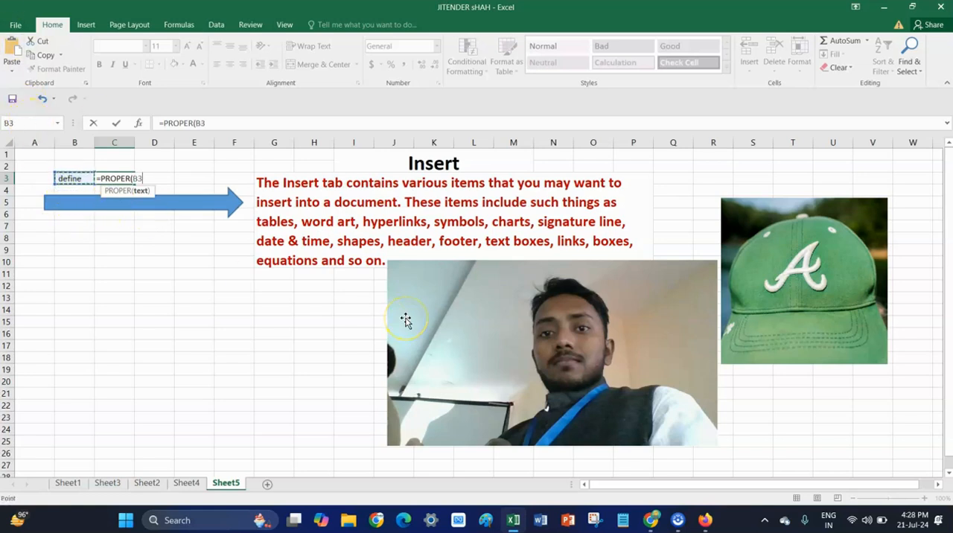
{"action": "type", "text": ")"}
{"action": "key", "text": "Return"}
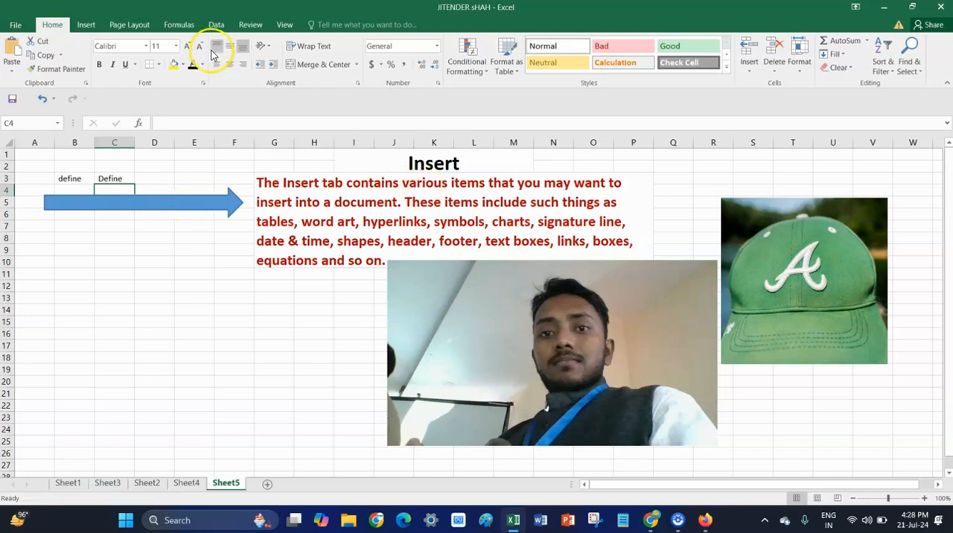
Draw a U-turn block arrow about 3.9" wide and 0.74" high over columns E to J, ending beside the Insert heading.
{"action": "left_click", "coordinate": [86, 24]}
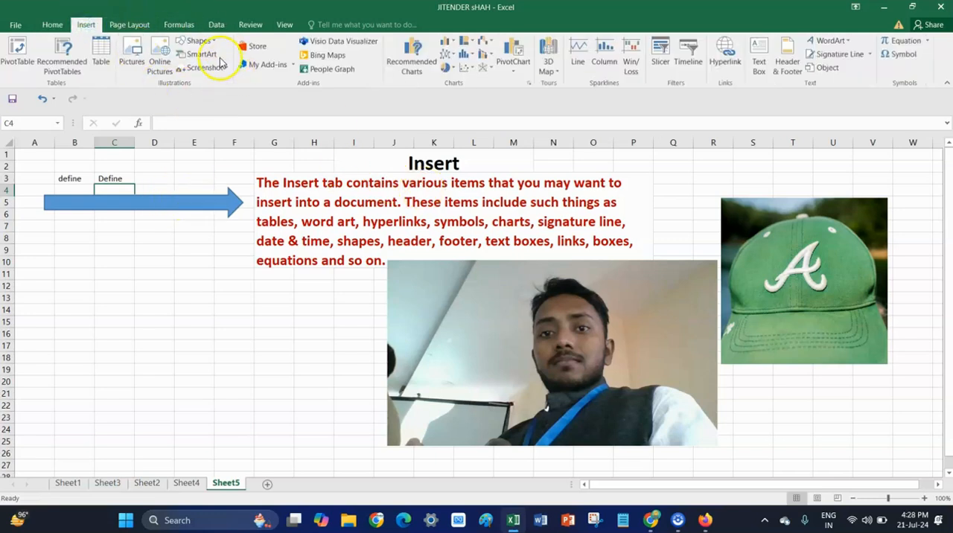
{"action": "left_click", "coordinate": [198, 41]}
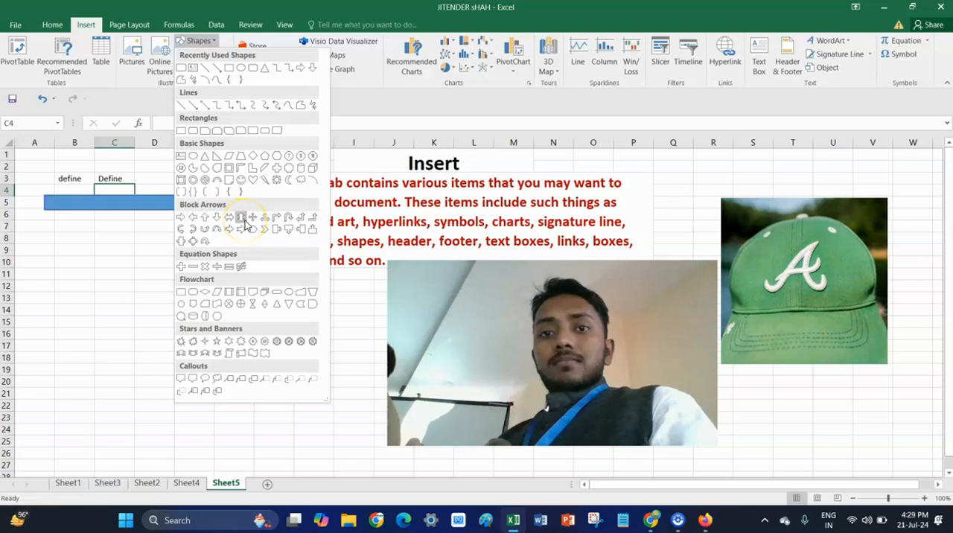
{"action": "left_click", "coordinate": [287, 218]}
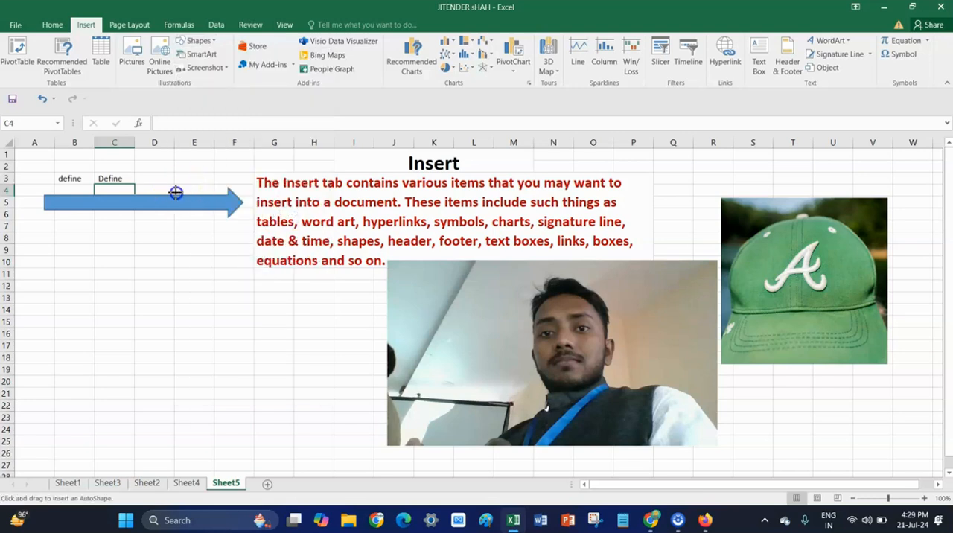
{"action": "left_click_drag", "start_coordinate": [180, 157], "coordinate": [409, 141]}
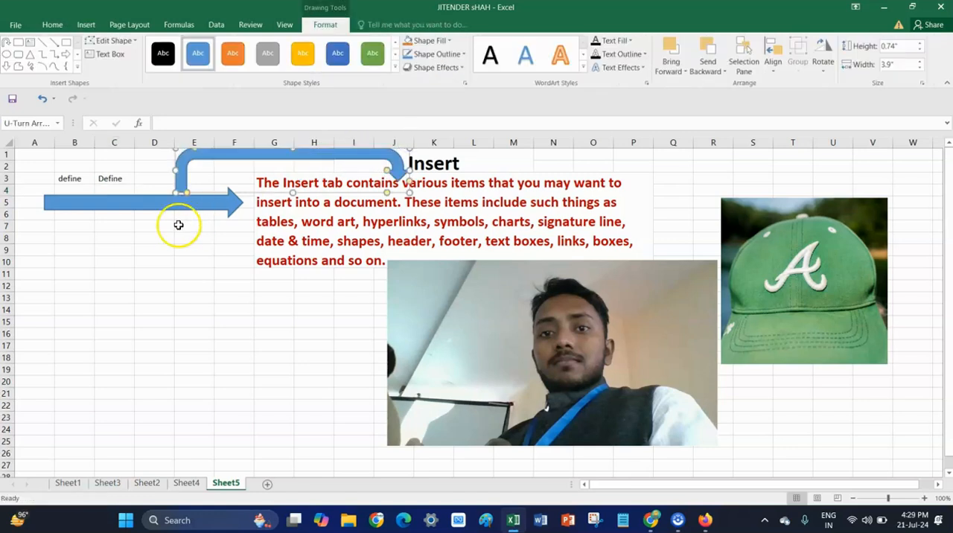
{"action": "left_click", "coordinate": [182, 295]}
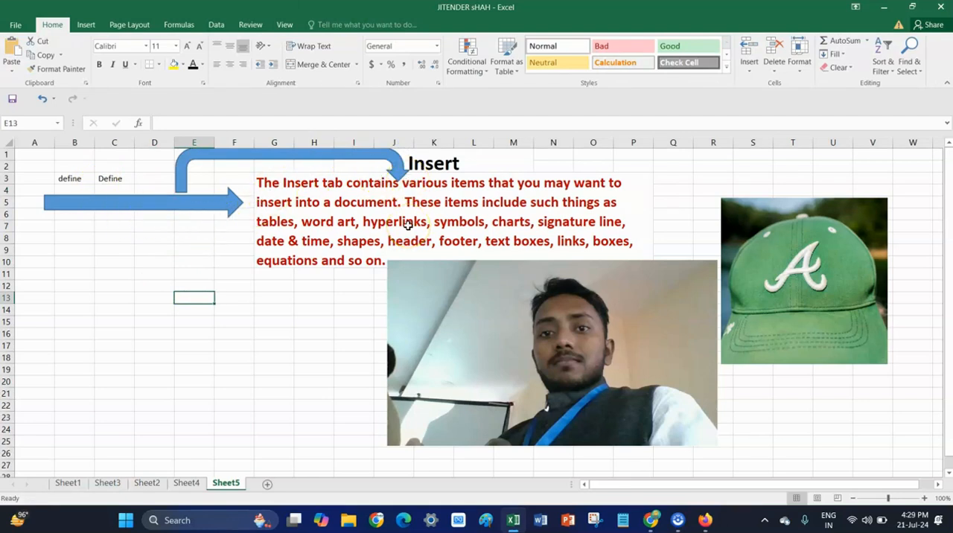
Draw a rounded rectangular callout about 1.78" wide and 0.78" high above the cap picture, over columns S to U.
{"action": "left_click", "coordinate": [84, 25]}
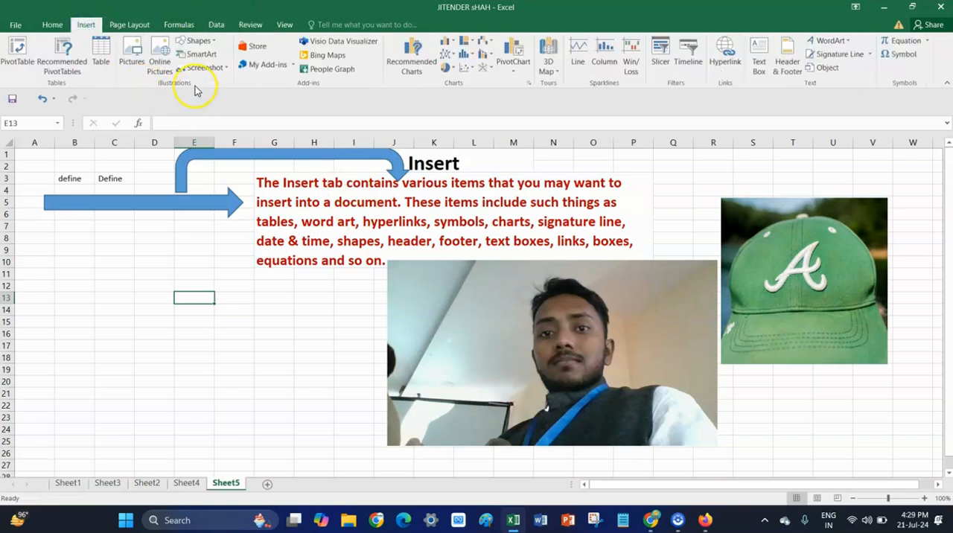
{"action": "left_click", "coordinate": [198, 41]}
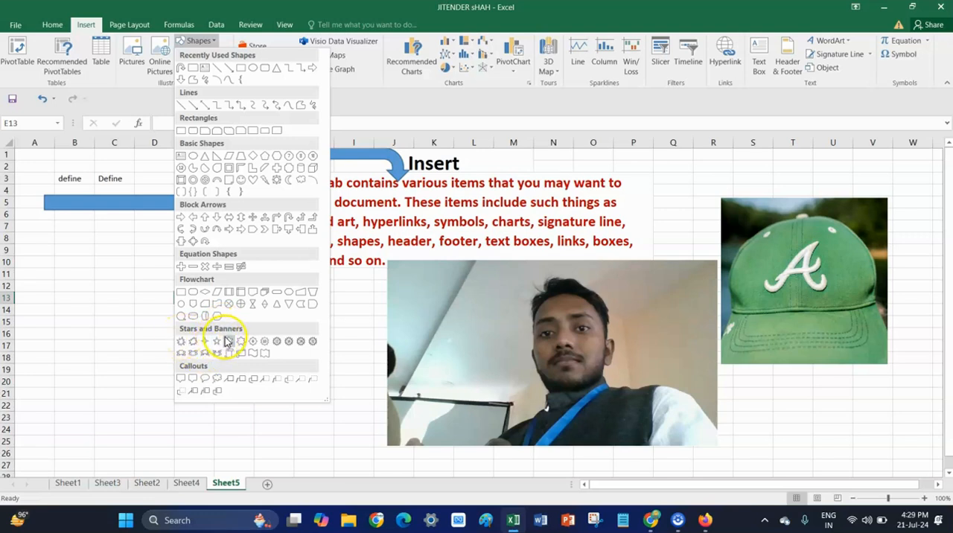
{"action": "left_click", "coordinate": [194, 381]}
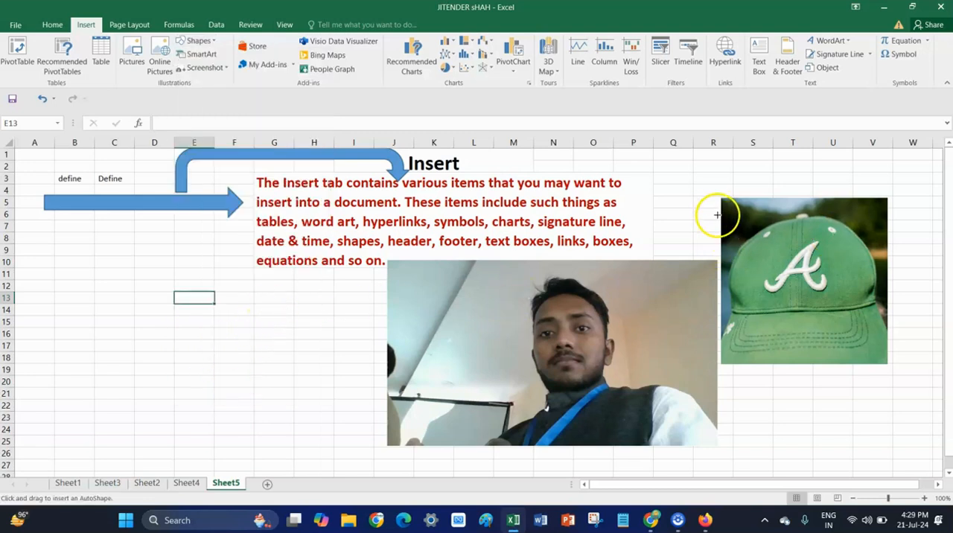
{"action": "left_click_drag", "start_coordinate": [732, 196], "coordinate": [839, 141]}
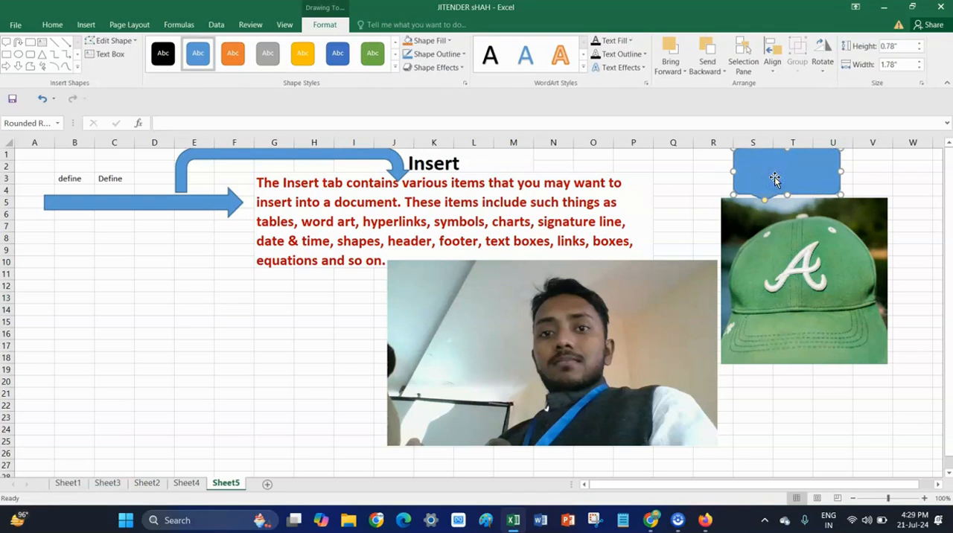
Apply a blue shadowed WordArt style to the callout's text and shift the callout slightly closer to the cap picture.
{"action": "left_click", "coordinate": [611, 40]}
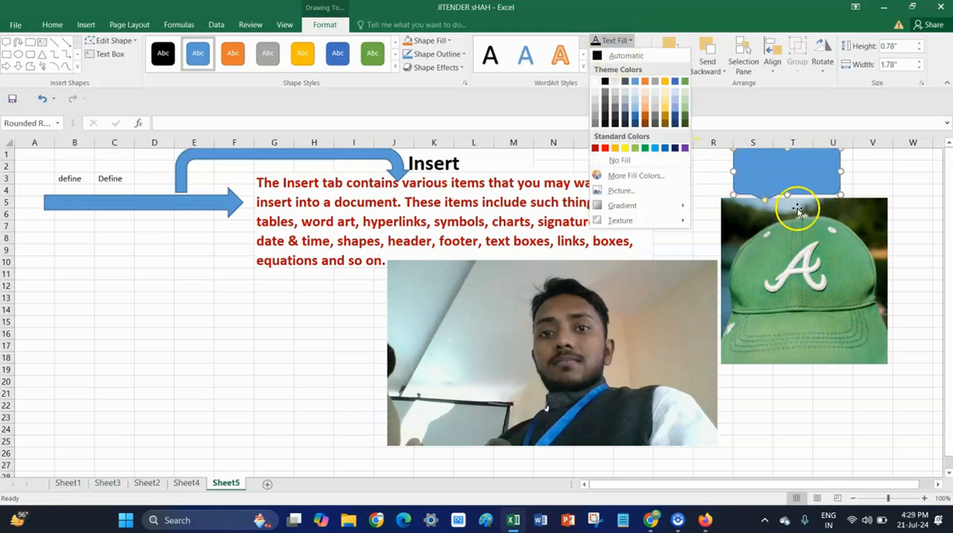
{"action": "left_click", "coordinate": [794, 174]}
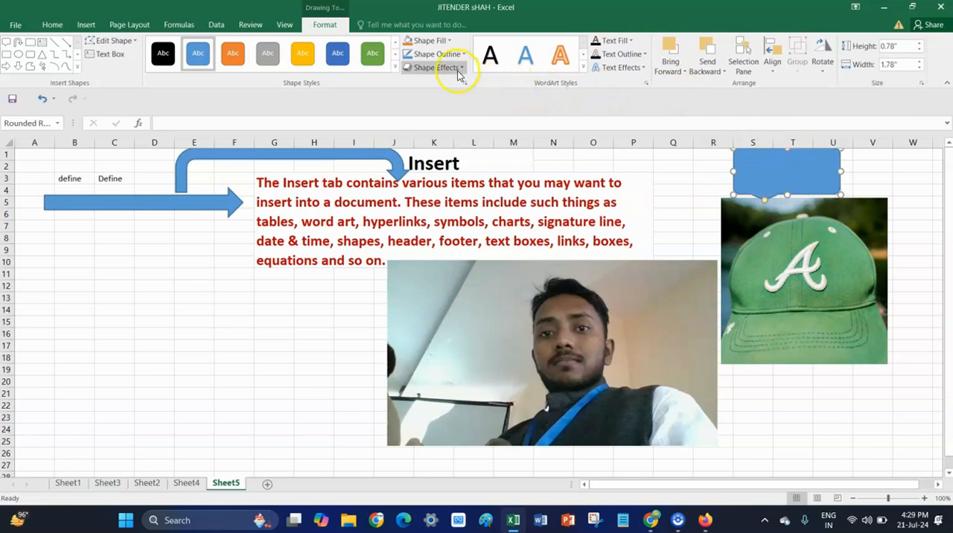
{"action": "left_click", "coordinate": [581, 68]}
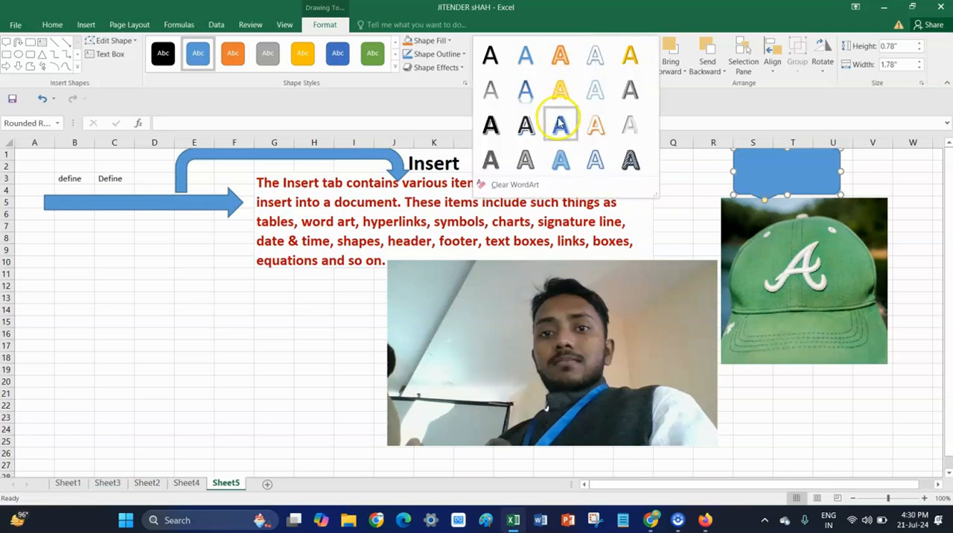
{"action": "left_click", "coordinate": [560, 126]}
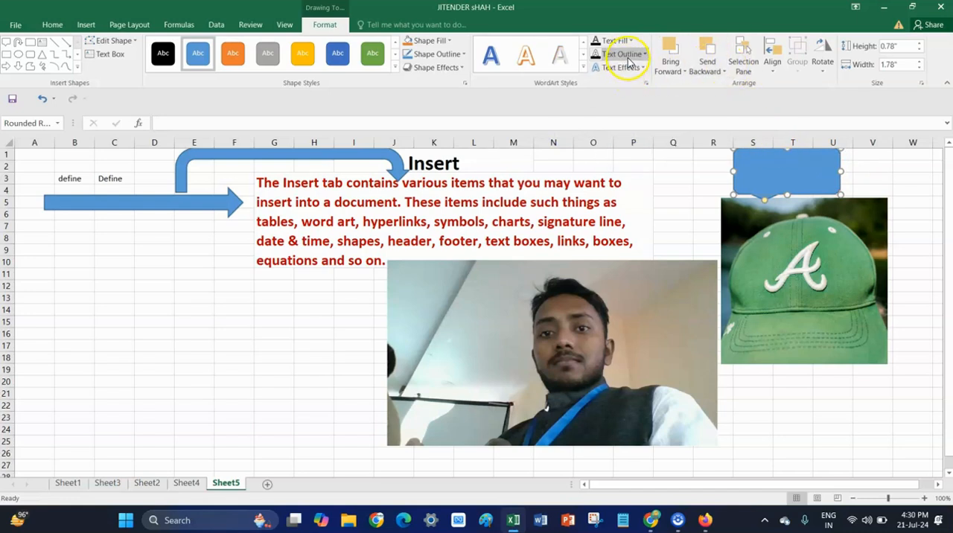
{"action": "left_click_drag", "start_coordinate": [802, 168], "coordinate": [782, 176]}
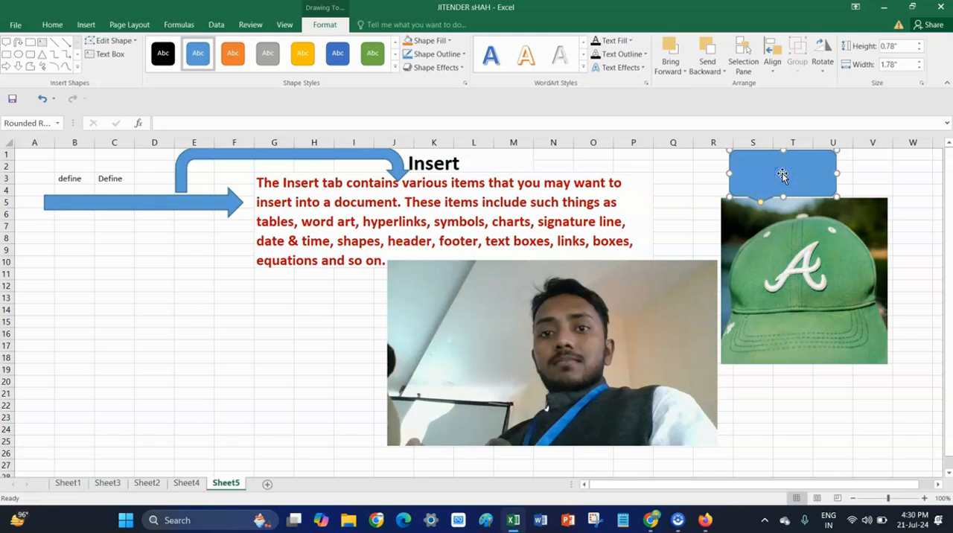
Enter the text "CAP" in the callout above the cap picture and lower the callout slightly.
{"action": "left_click", "coordinate": [84, 24]}
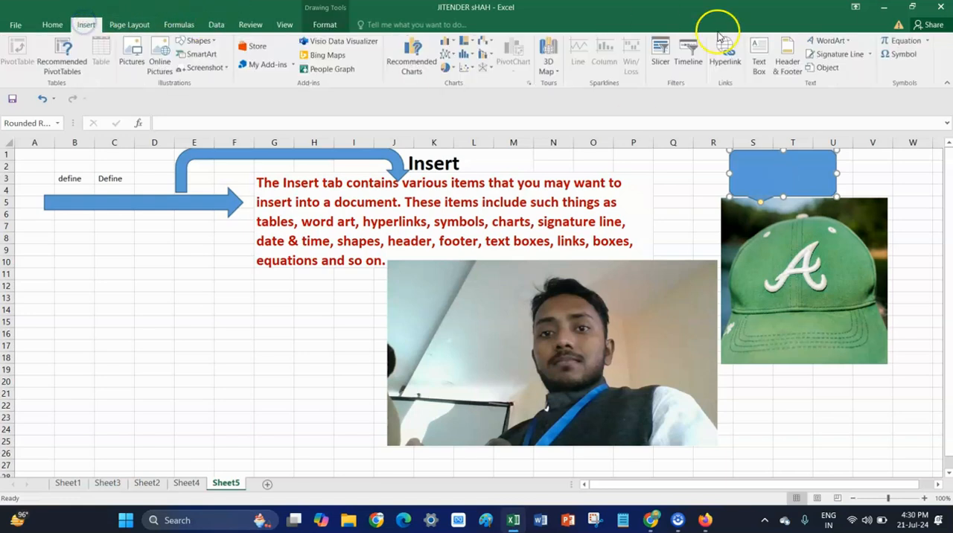
{"action": "left_click", "coordinate": [790, 167]}
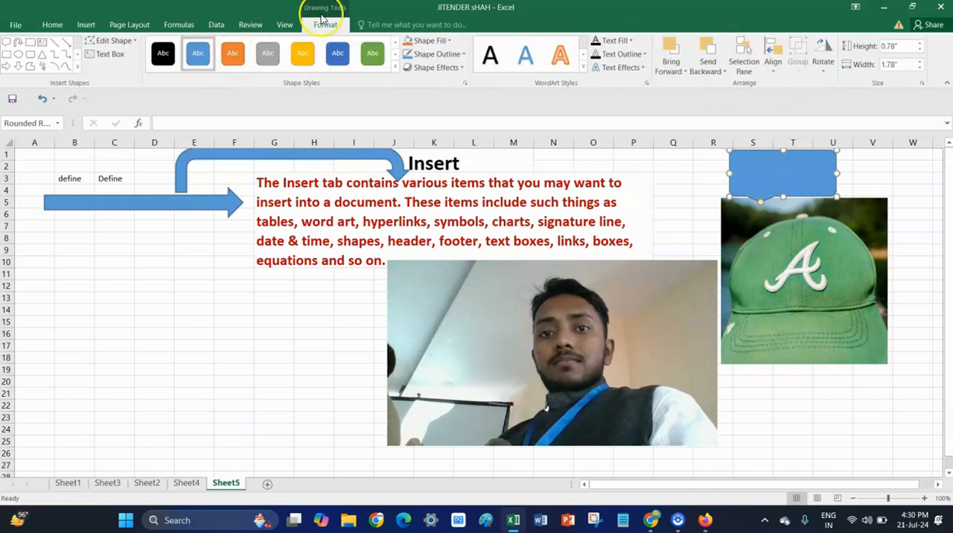
{"action": "left_click", "coordinate": [108, 59]}
{"action": "left_click", "coordinate": [107, 59]}
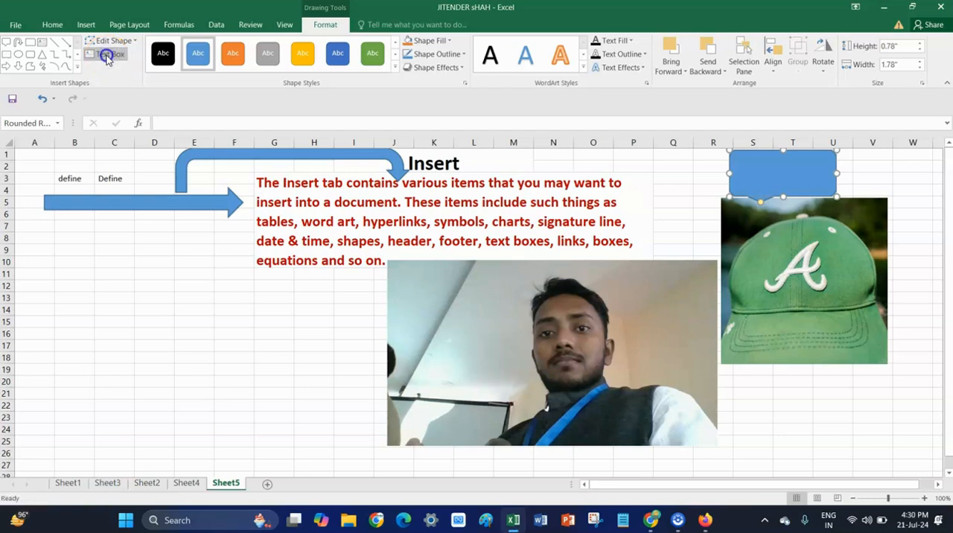
{"action": "left_click", "coordinate": [763, 173]}
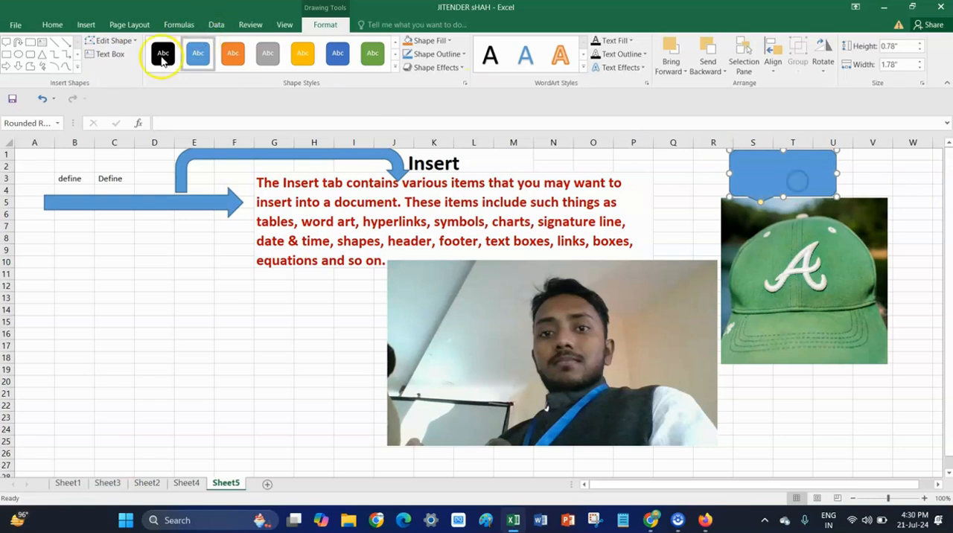
{"action": "left_click", "coordinate": [107, 54]}
{"action": "left_click", "coordinate": [108, 40]}
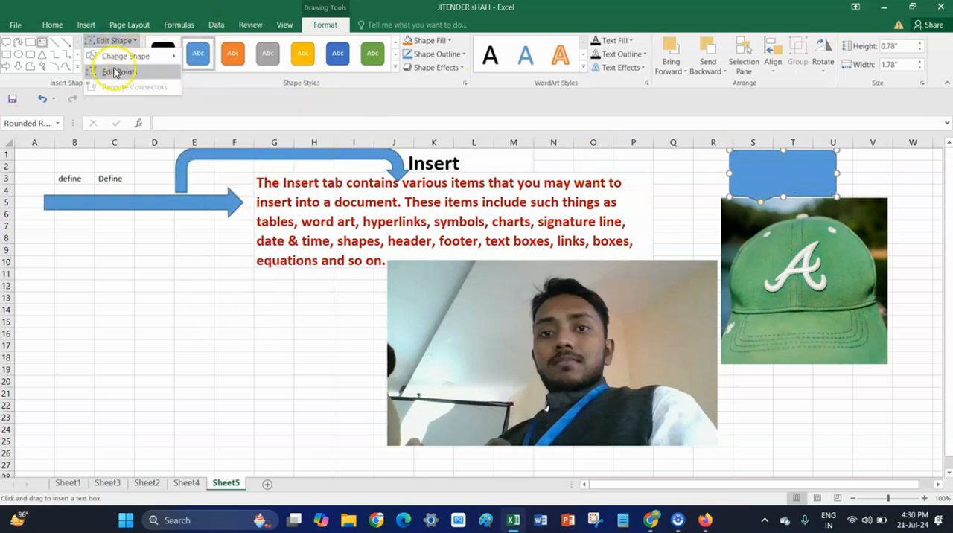
{"action": "left_click", "coordinate": [41, 43]}
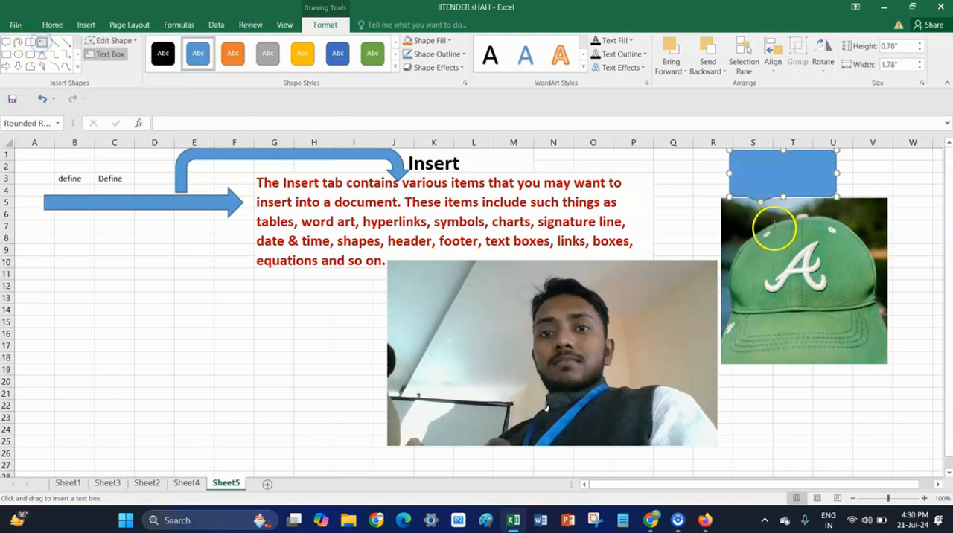
{"action": "left_click", "coordinate": [748, 183]}
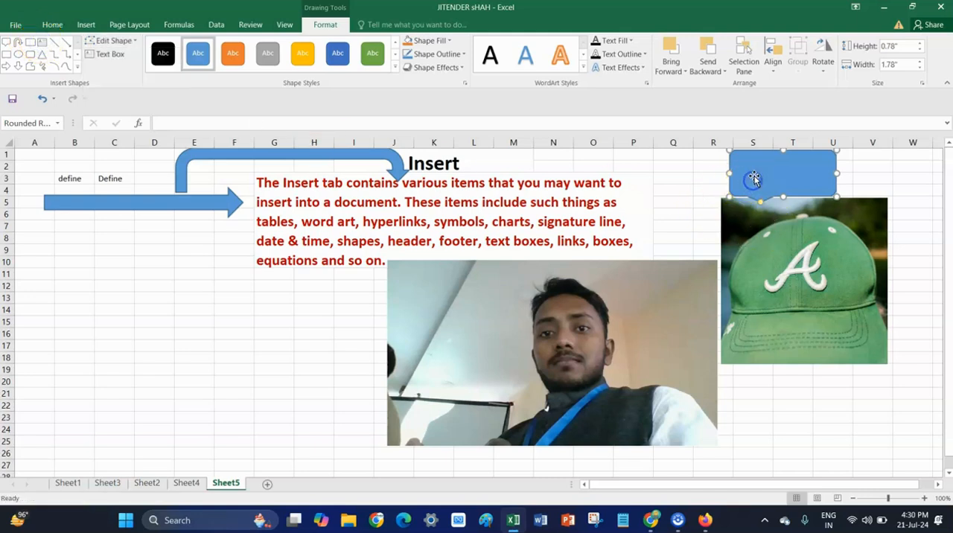
{"action": "left_click_drag", "start_coordinate": [747, 162], "coordinate": [745, 167]}
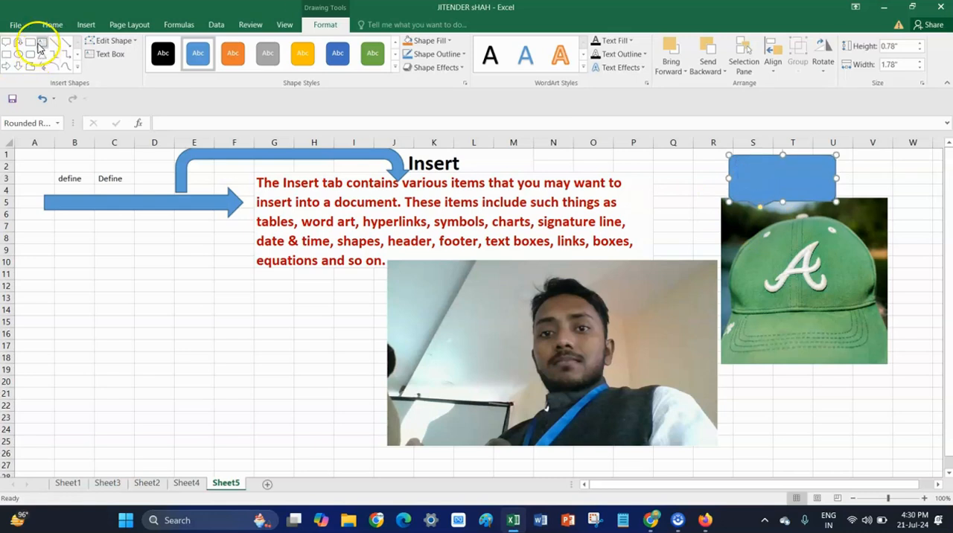
{"action": "left_click", "coordinate": [104, 54]}
{"action": "left_click", "coordinate": [752, 182]}
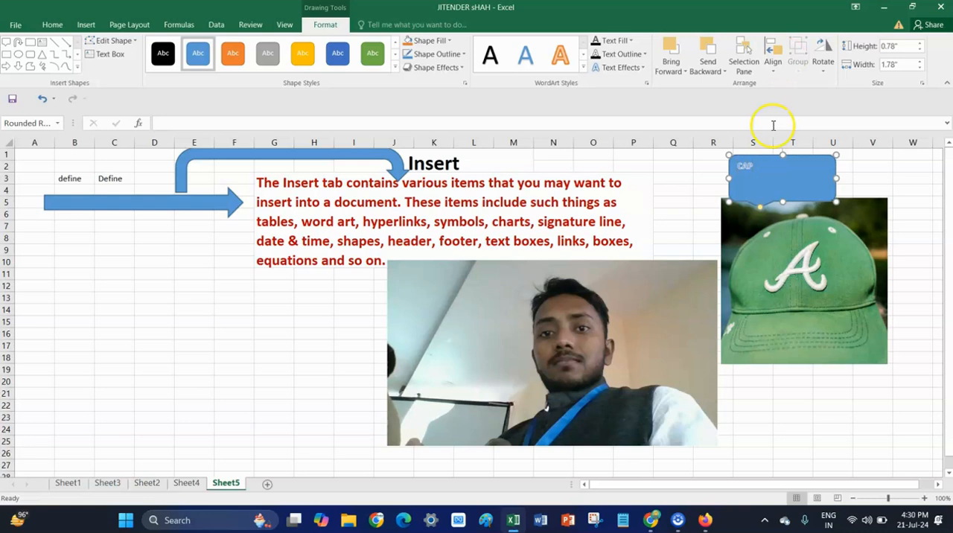
Give the callout the orange filled shape style and enlarge its "CAP" text to font size 36.
{"action": "double_click", "coordinate": [745, 165]}
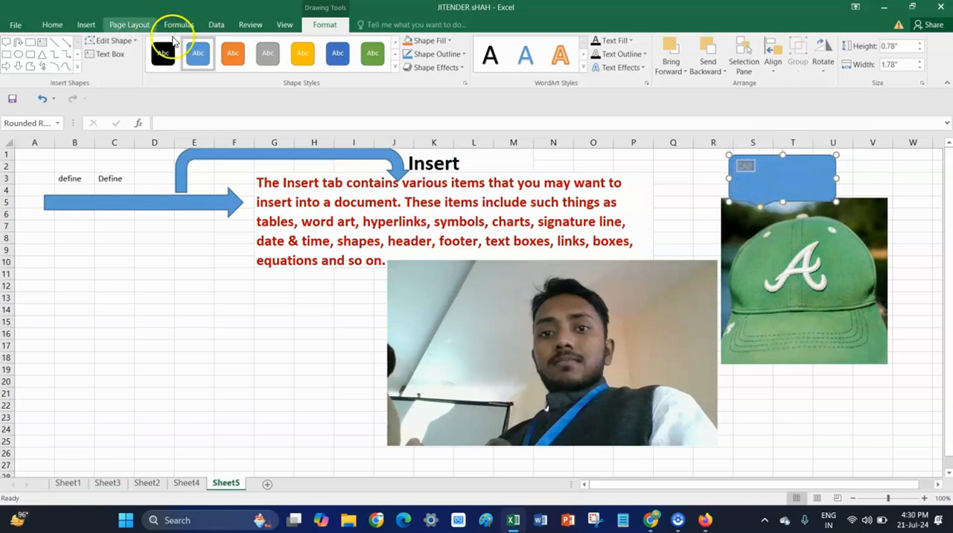
{"action": "left_click", "coordinate": [231, 63]}
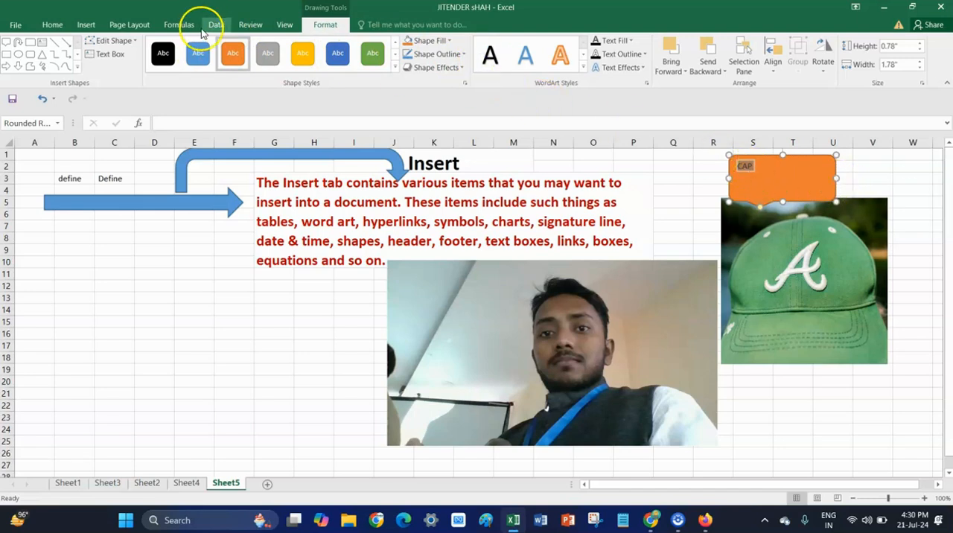
{"action": "left_click", "coordinate": [52, 24]}
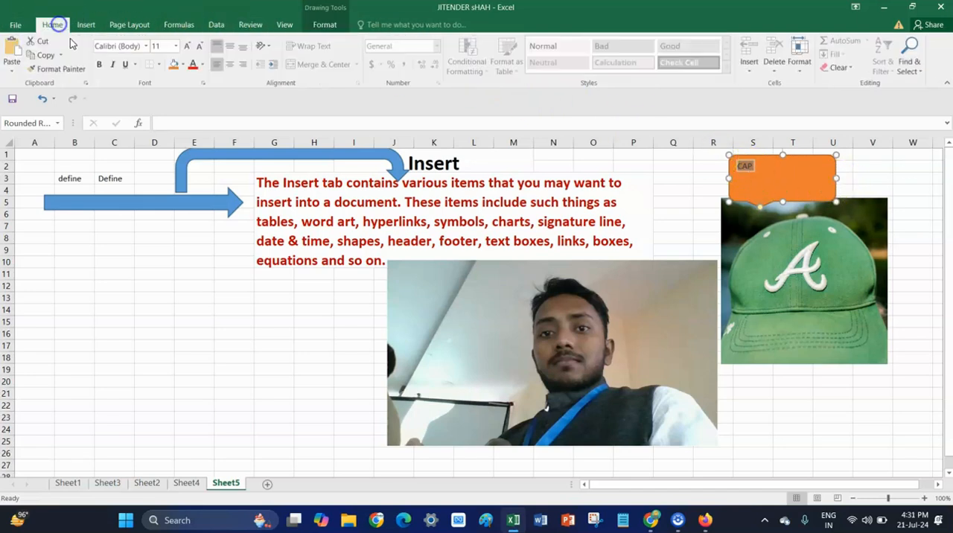
{"action": "left_click", "coordinate": [186, 46]}
{"action": "left_click", "coordinate": [186, 46]}
{"action": "left_click", "coordinate": [186, 47]}
{"action": "left_click", "coordinate": [186, 46]}
{"action": "left_click", "coordinate": [186, 47]}
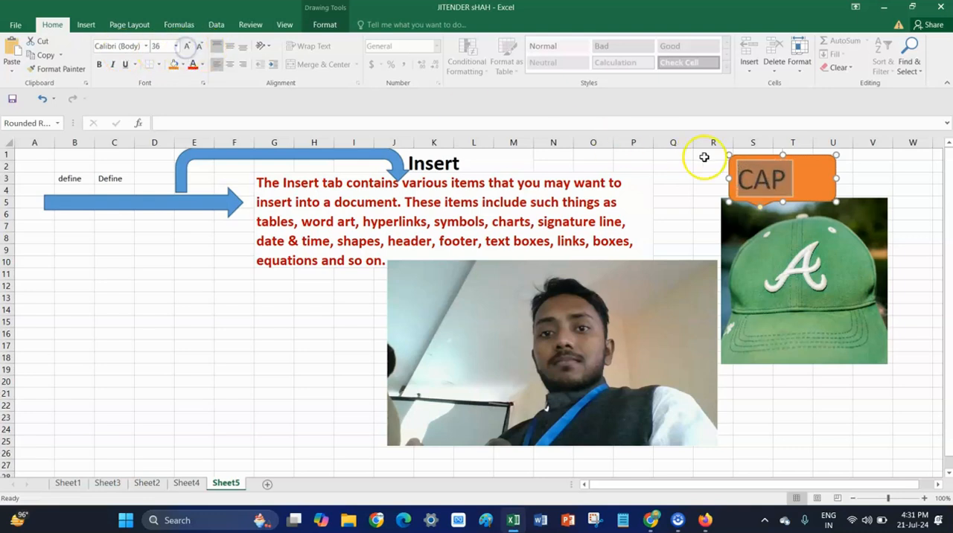
Shrink the orange callout to fit the word "CAP" and move it up over columns S and T, just above the cap picture.
{"action": "left_click", "coordinate": [822, 185]}
{"action": "left_click_drag", "start_coordinate": [837, 152], "coordinate": [812, 161]}
{"action": "left_click", "coordinate": [765, 172]}
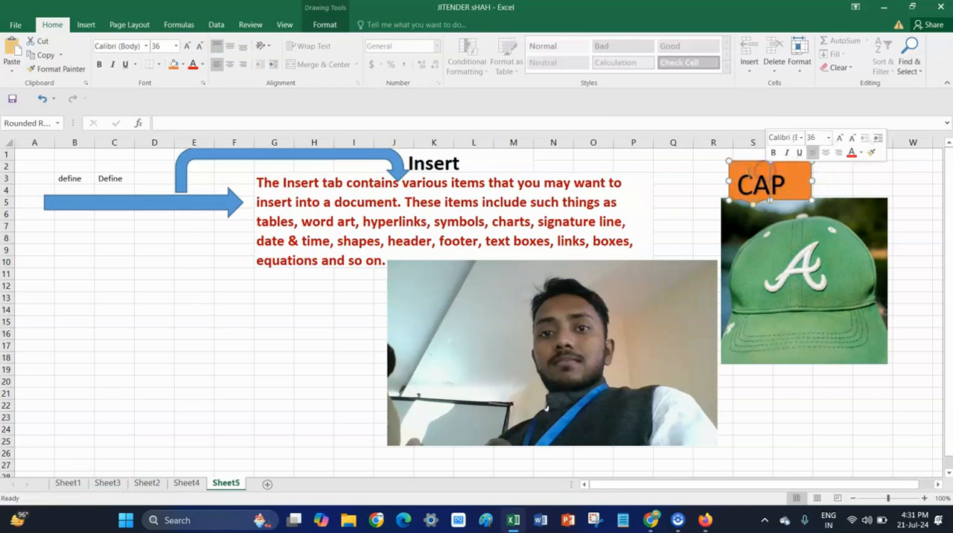
{"action": "left_click", "coordinate": [870, 179]}
{"action": "left_click", "coordinate": [769, 181]}
{"action": "left_click", "coordinate": [744, 164]}
{"action": "left_click_drag", "start_coordinate": [743, 160], "coordinate": [742, 151]}
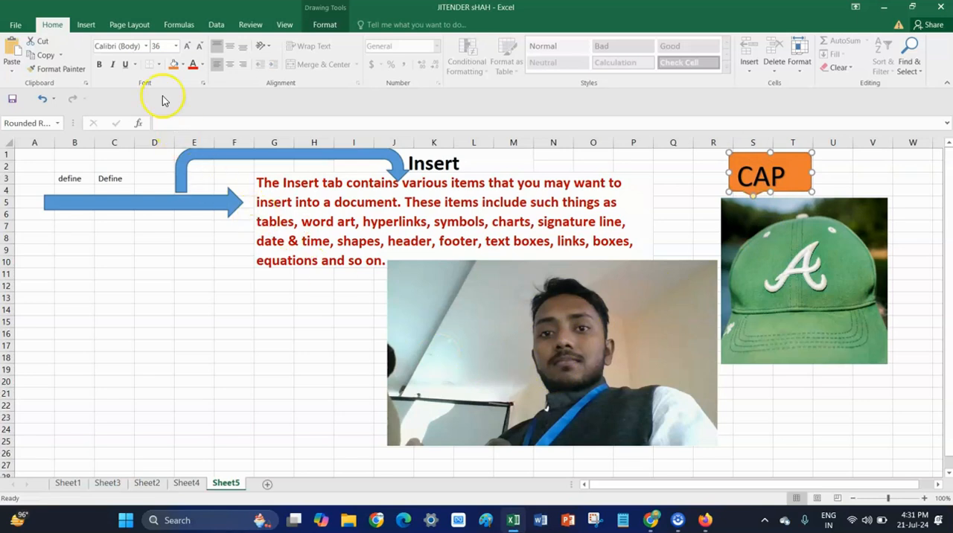
Insert a Radial Cluster SmartArt graphic from the Cycle category.
{"action": "left_click", "coordinate": [86, 25]}
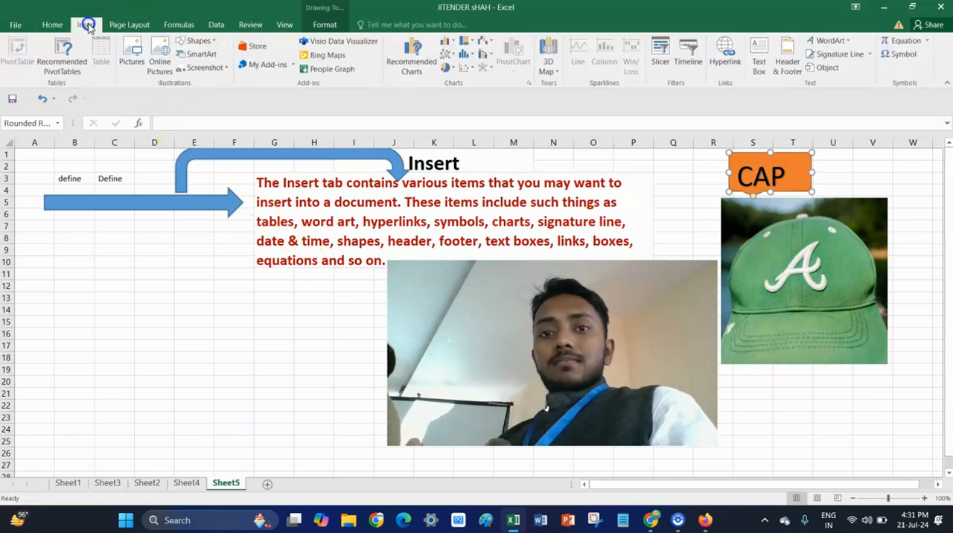
{"action": "left_click", "coordinate": [212, 64]}
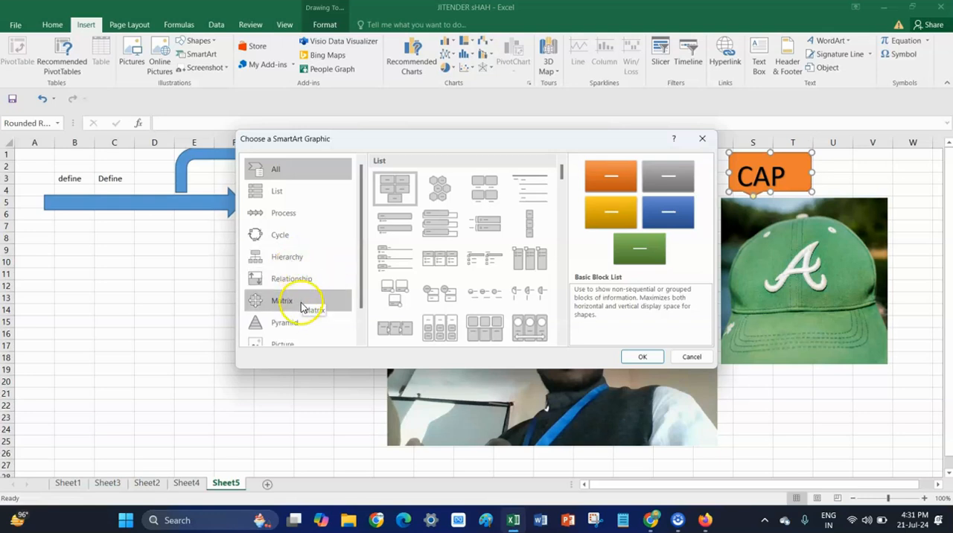
{"action": "scroll", "coordinate": [303, 325], "scroll_direction": "down", "scroll_amount": 1}
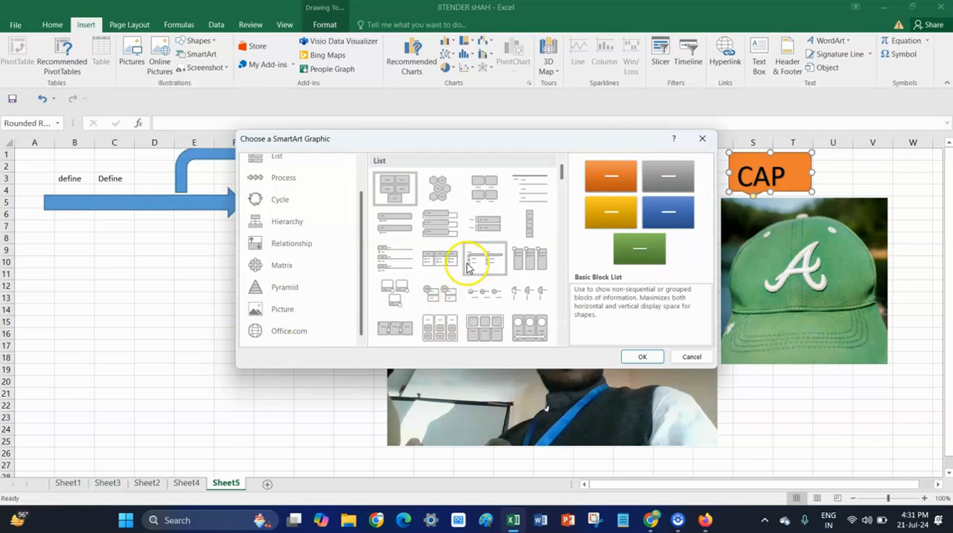
{"action": "scroll", "coordinate": [331, 259], "scroll_direction": "up", "scroll_amount": 1}
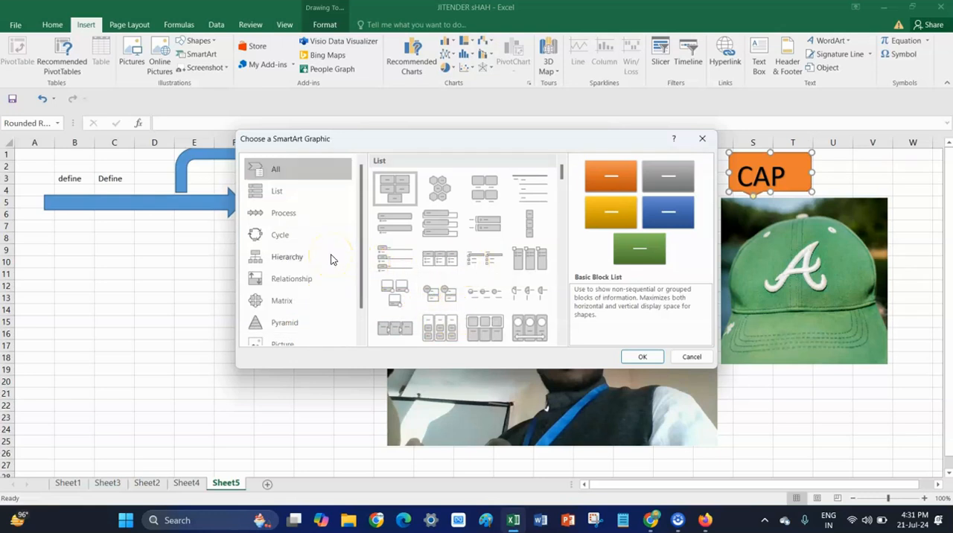
{"action": "left_click", "coordinate": [297, 236]}
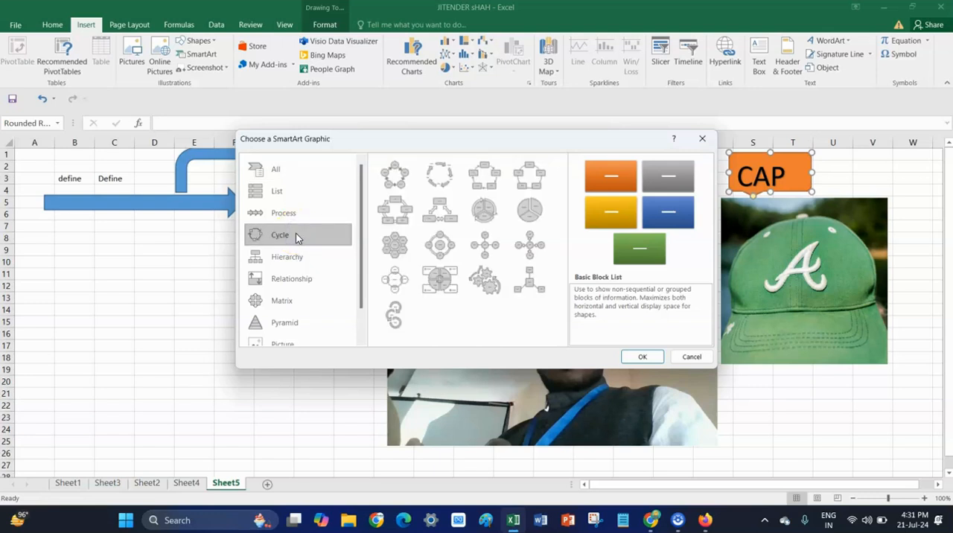
{"action": "left_click", "coordinate": [528, 279]}
{"action": "left_click", "coordinate": [642, 357]}
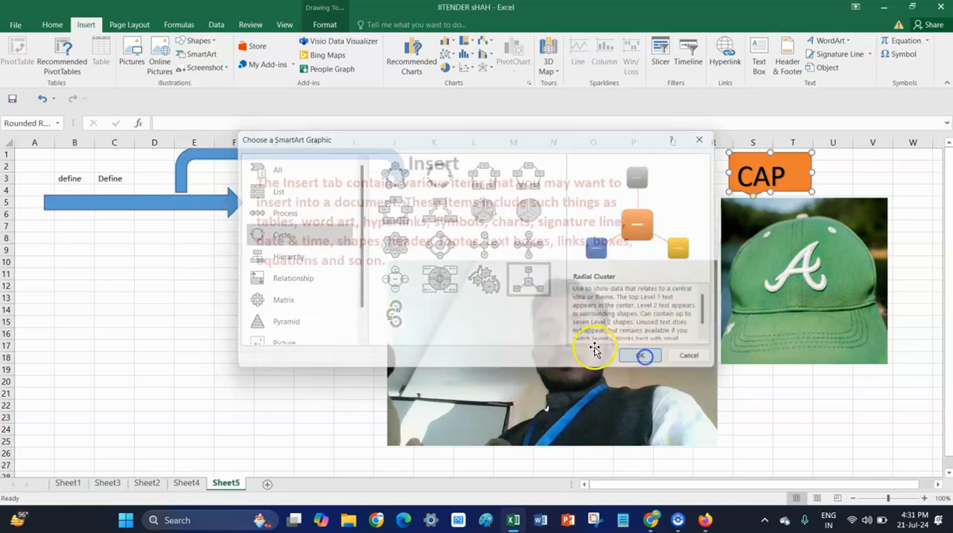
Move the Radial Cluster graphic into the empty area below the straight arrow, over about columns B to I and rows 10 to 24.
{"action": "left_click", "coordinate": [496, 343]}
{"action": "left_click", "coordinate": [461, 275]}
{"action": "left_click_drag", "start_coordinate": [392, 227], "coordinate": [114, 253]}
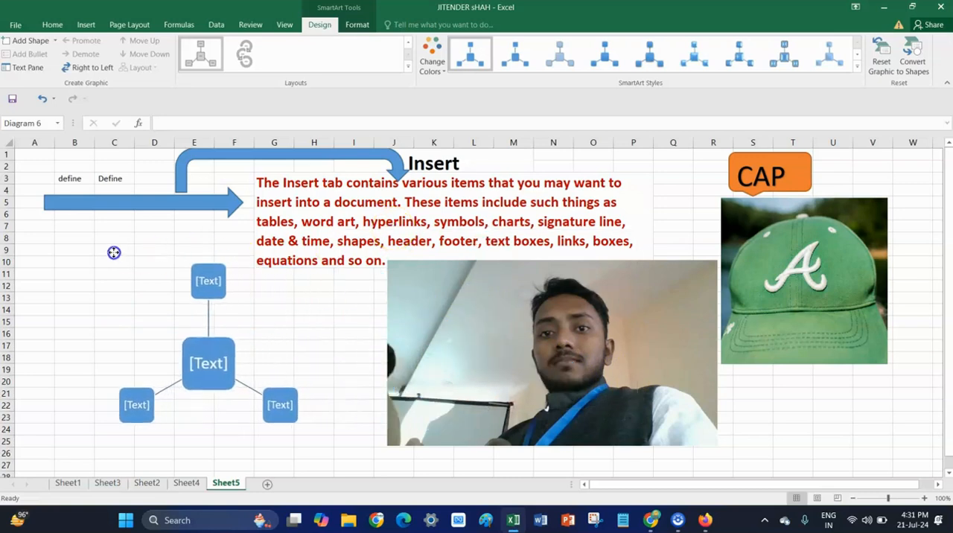
Label the three outer shapes of the Radial Cluster graphic "R" and the central shape "USE".
{"action": "left_click", "coordinate": [214, 281]}
{"action": "type", "text": "R"}
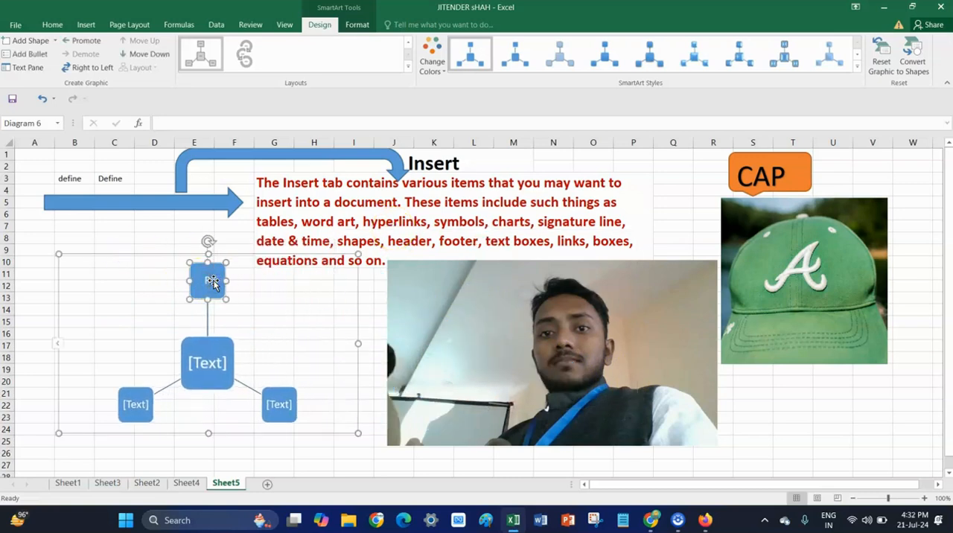
{"action": "left_click", "coordinate": [283, 408]}
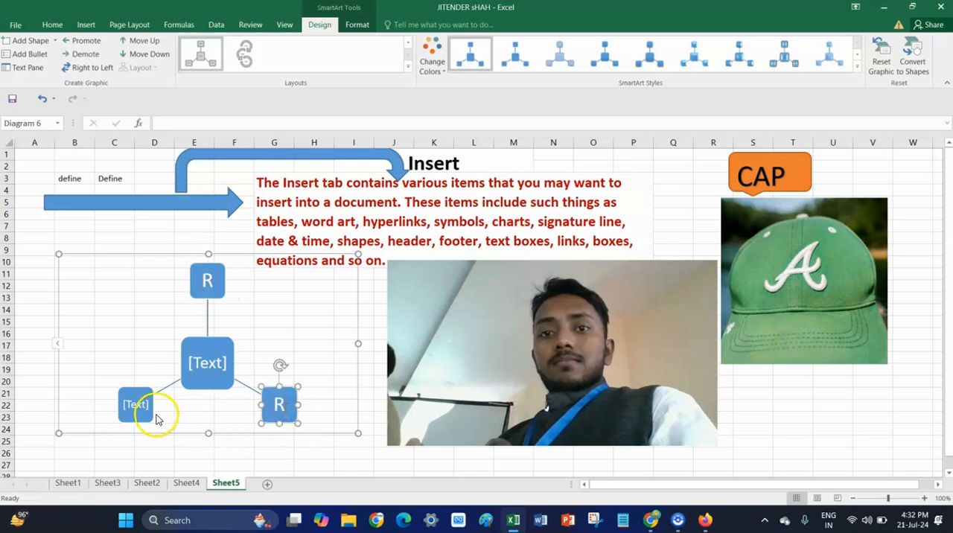
{"action": "left_click", "coordinate": [128, 403]}
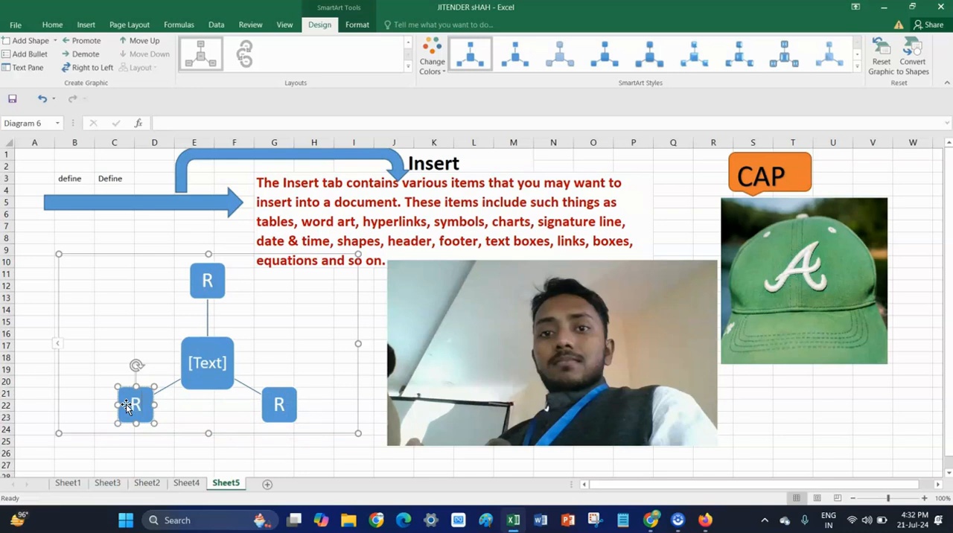
{"action": "left_click", "coordinate": [213, 365]}
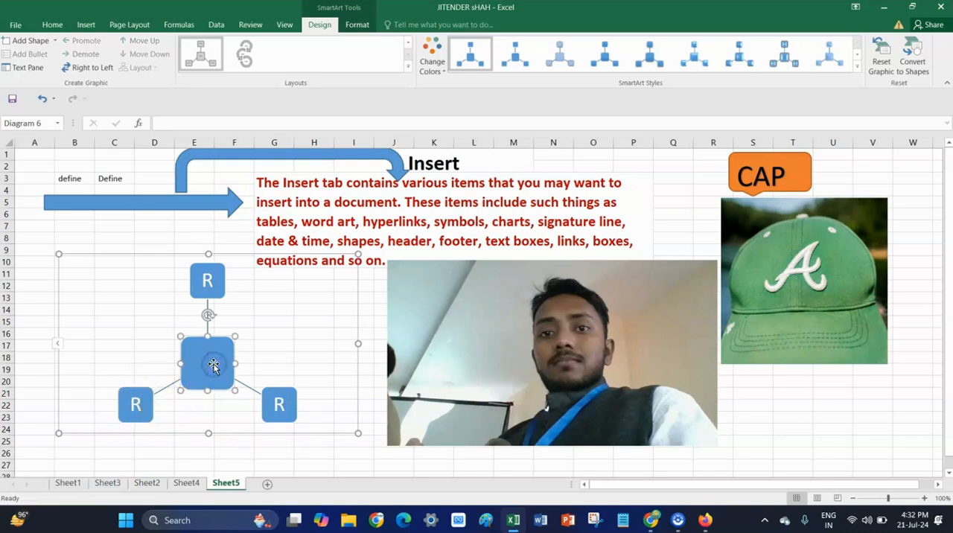
{"action": "type", "text": "USE"}
Recolor the Radial Cluster graphic with the fourth Accent 2 variation, a dark orange center with progressively lighter outer shapes.
{"action": "left_click", "coordinate": [297, 365]}
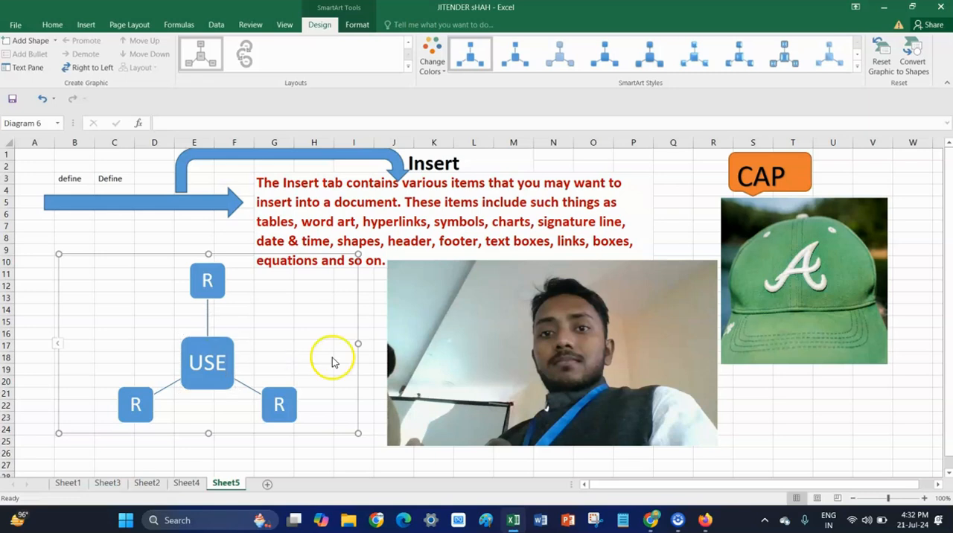
{"action": "left_click", "coordinate": [440, 75]}
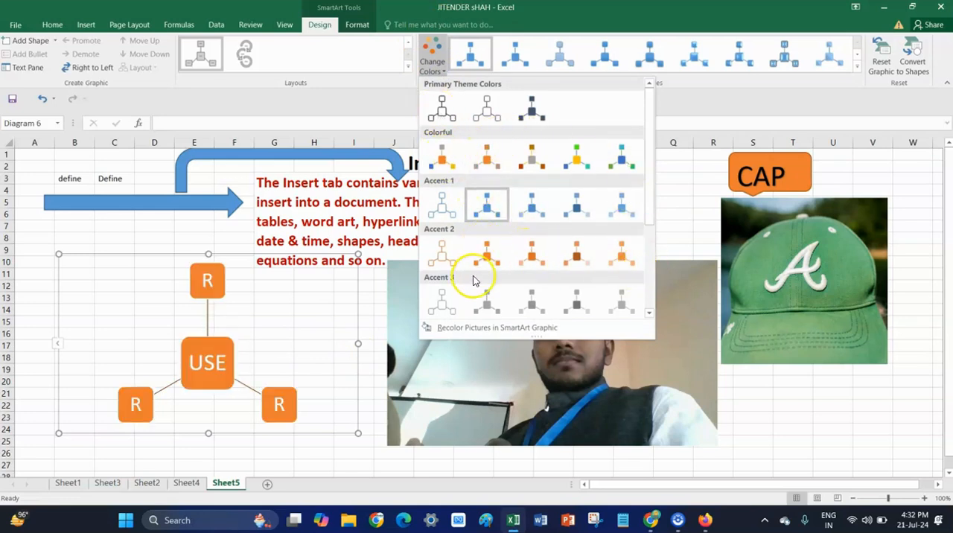
{"action": "left_click", "coordinate": [566, 267]}
Try several picture styles on the portrait photo and apply the oval style with the metallic frame.
{"action": "left_click", "coordinate": [467, 320]}
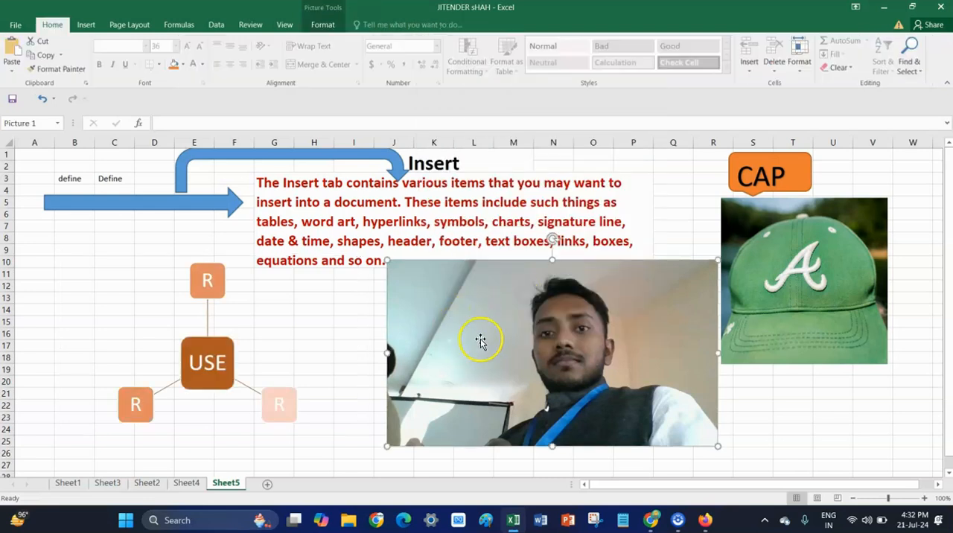
{"action": "left_click", "coordinate": [324, 26]}
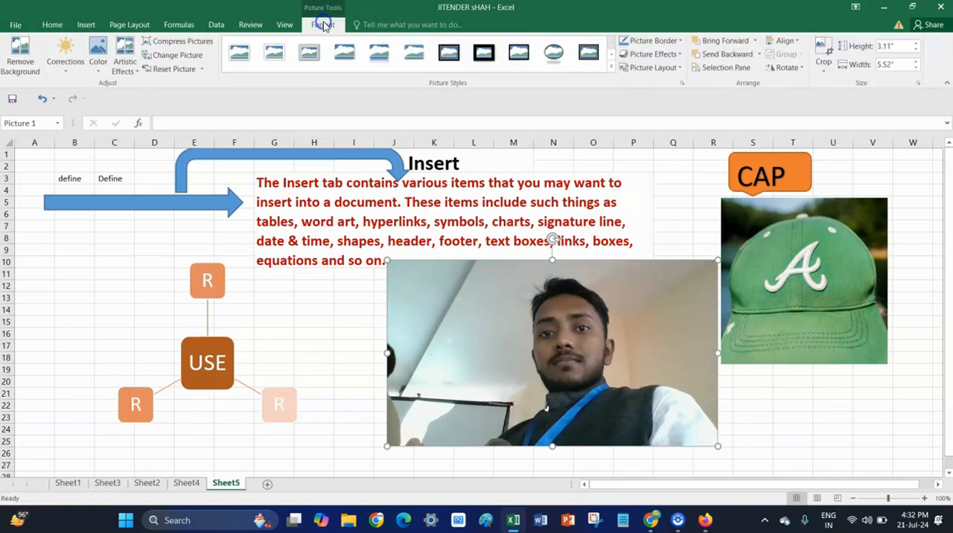
{"action": "left_click", "coordinate": [377, 53]}
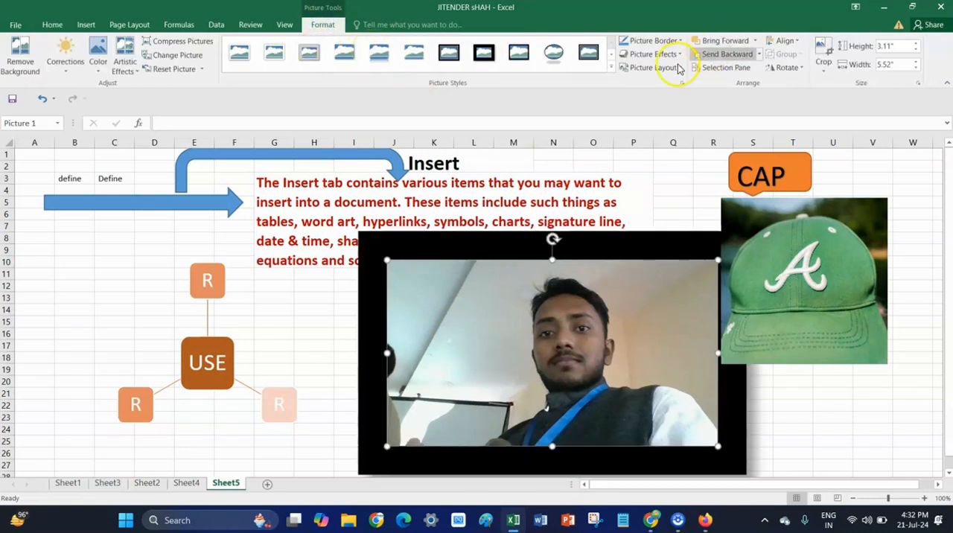
{"action": "left_click", "coordinate": [610, 67]}
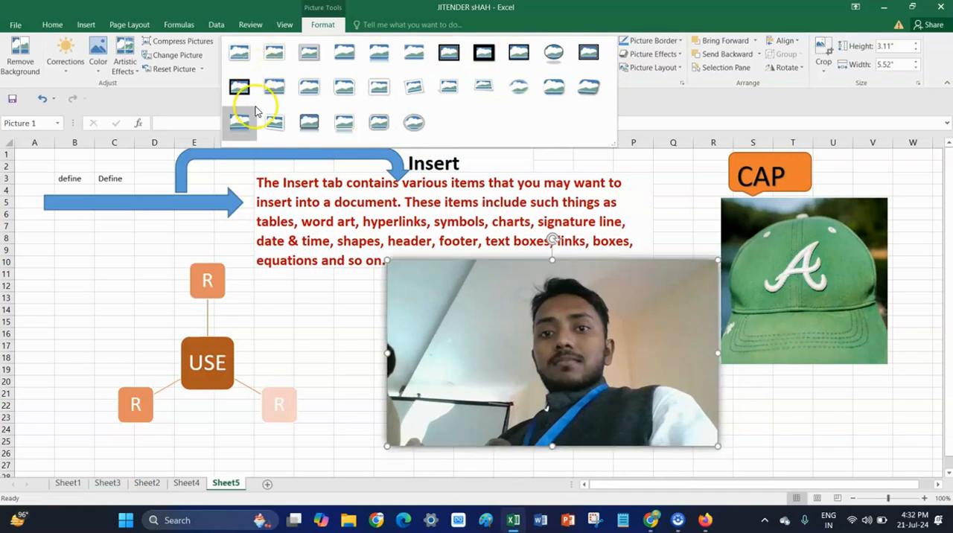
{"action": "left_click", "coordinate": [271, 123]}
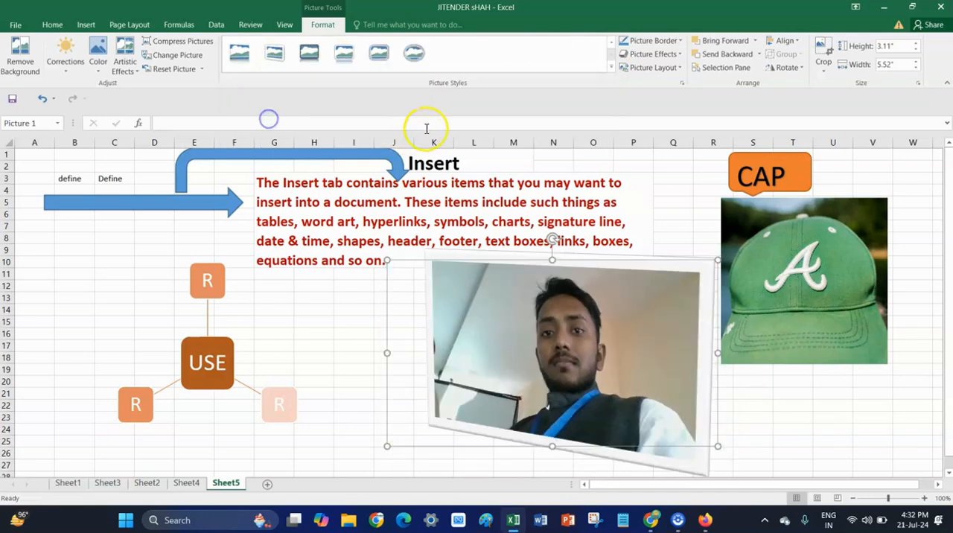
{"action": "left_click", "coordinate": [380, 60]}
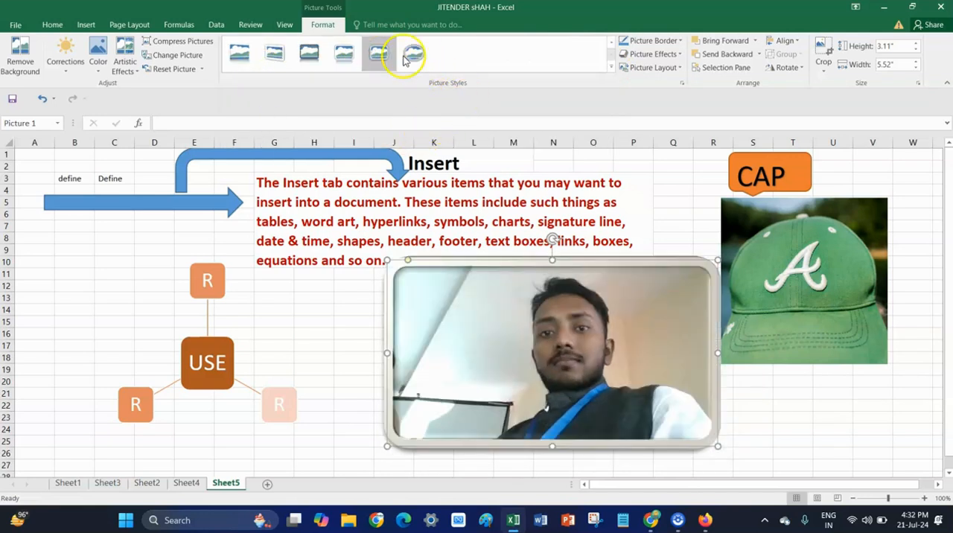
{"action": "left_click", "coordinate": [417, 59]}
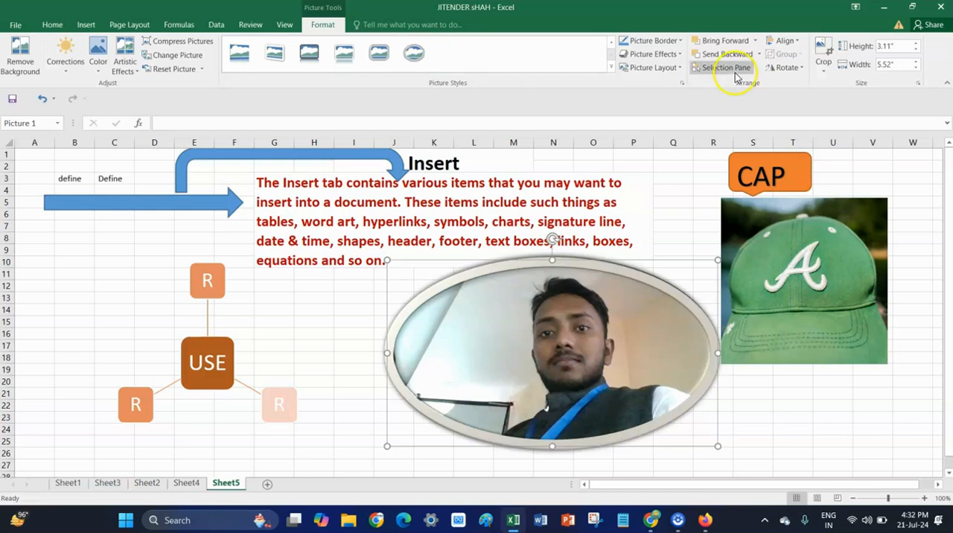
Insert a Half Circle Organization Chart SmartArt graphic from the Hierarchy category.
{"action": "left_click", "coordinate": [87, 25]}
{"action": "left_click", "coordinate": [215, 58]}
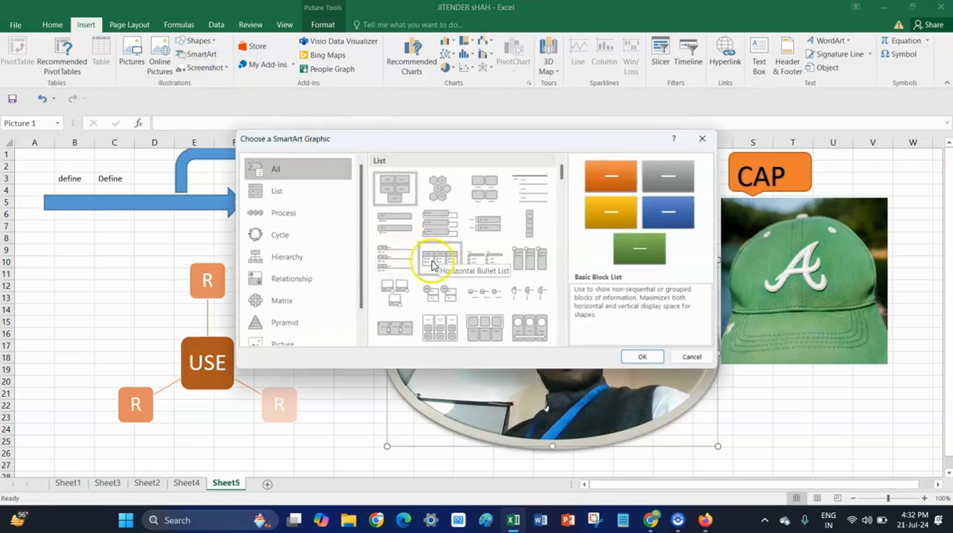
{"action": "left_click", "coordinate": [300, 262]}
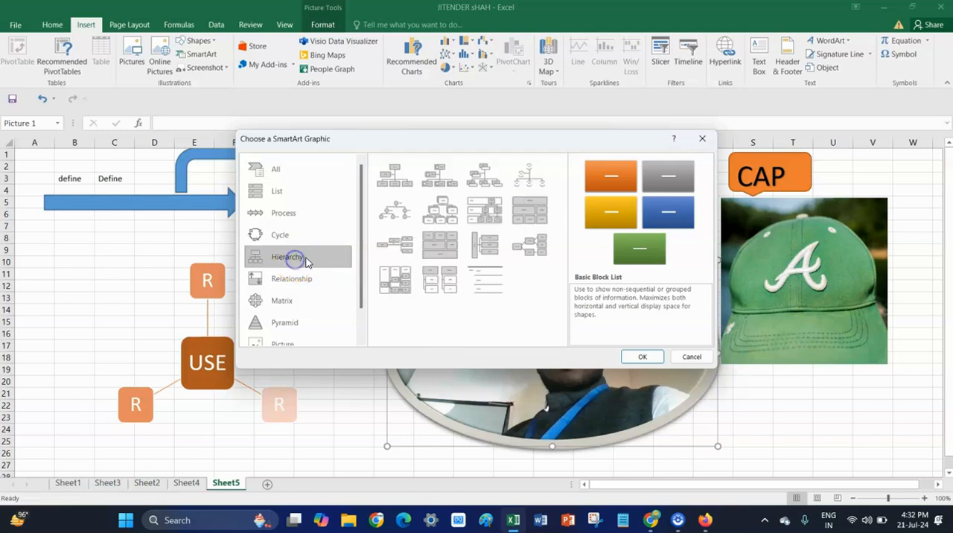
{"action": "left_click", "coordinate": [533, 180]}
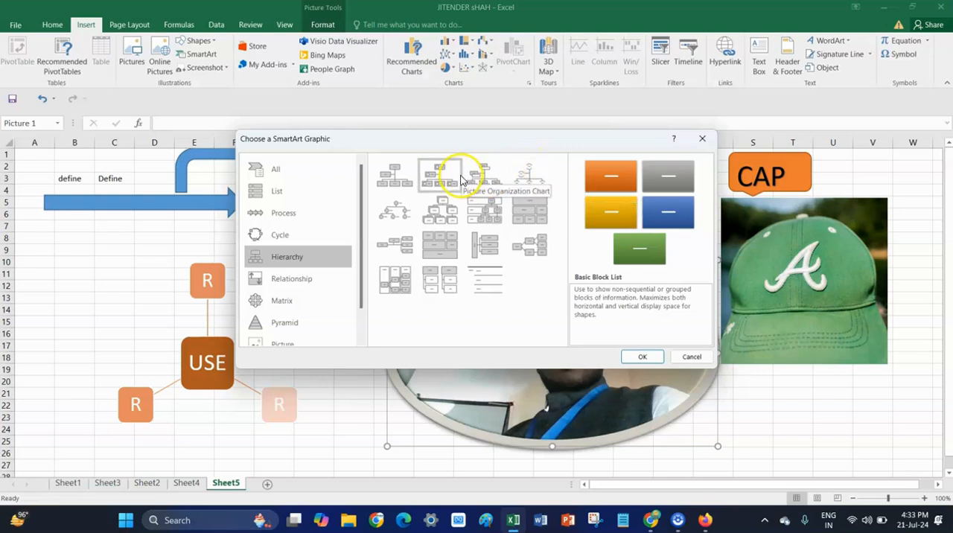
{"action": "left_click", "coordinate": [541, 190]}
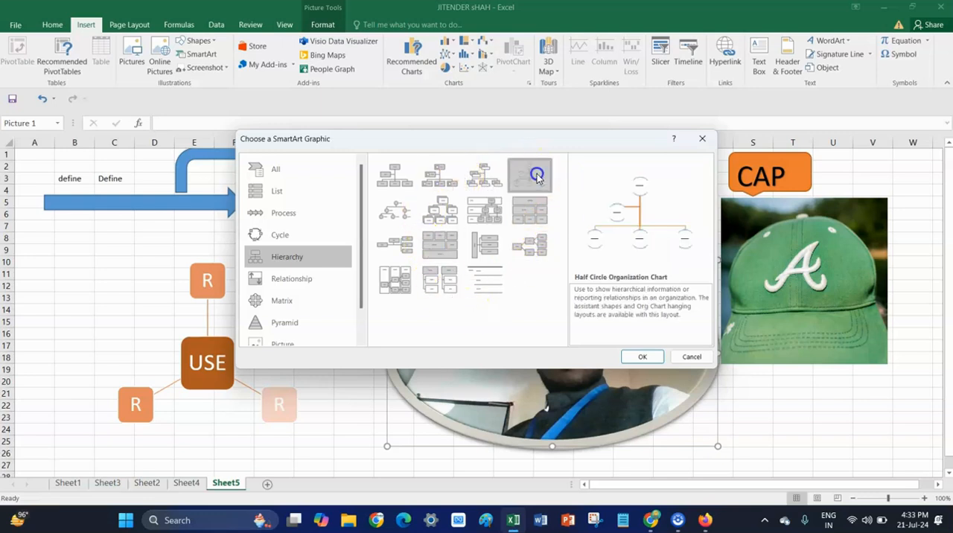
{"action": "left_click", "coordinate": [639, 359]}
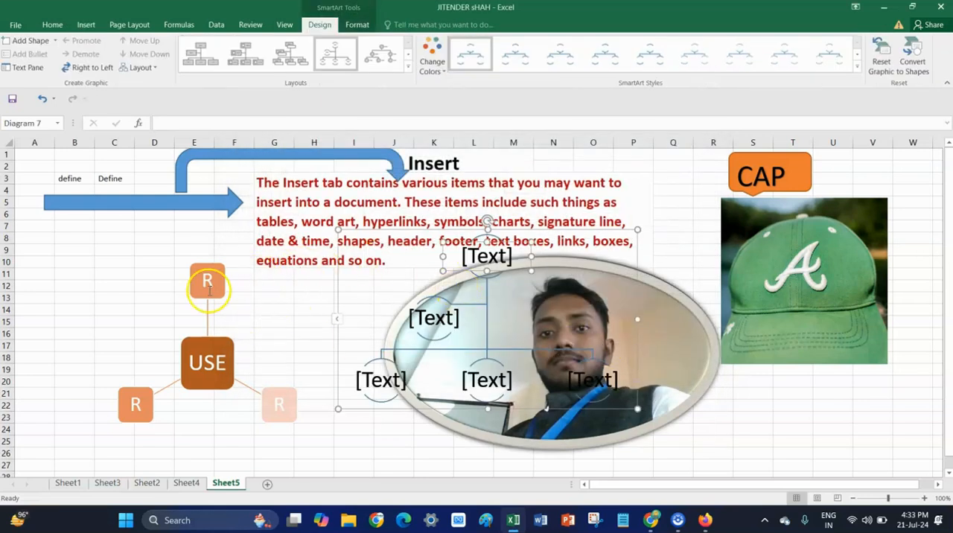
Shrink both SmartArt graphics and move the organization chart between the "USE" graphic and the oval photo.
{"action": "left_click", "coordinate": [179, 294]}
{"action": "left_click_drag", "start_coordinate": [358, 255], "coordinate": [215, 284]}
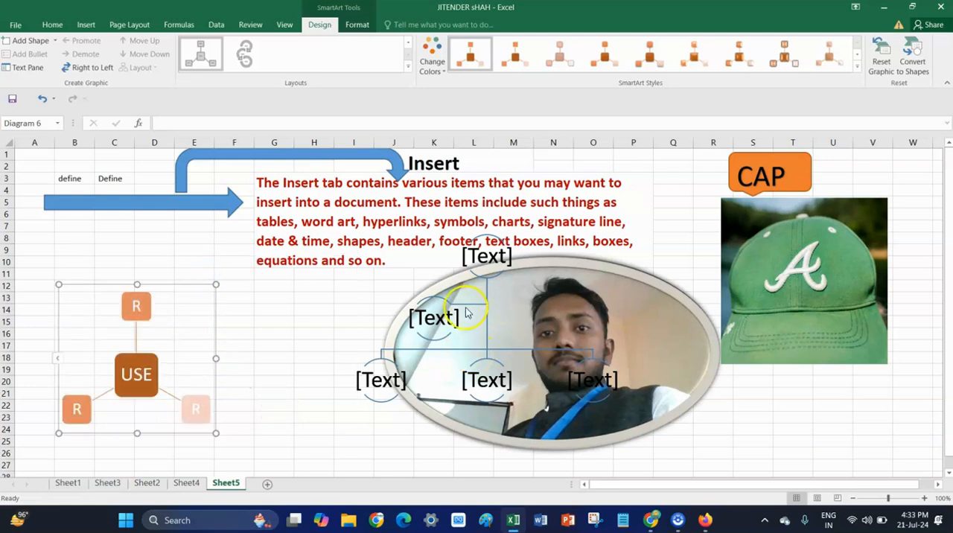
{"action": "left_click", "coordinate": [490, 267]}
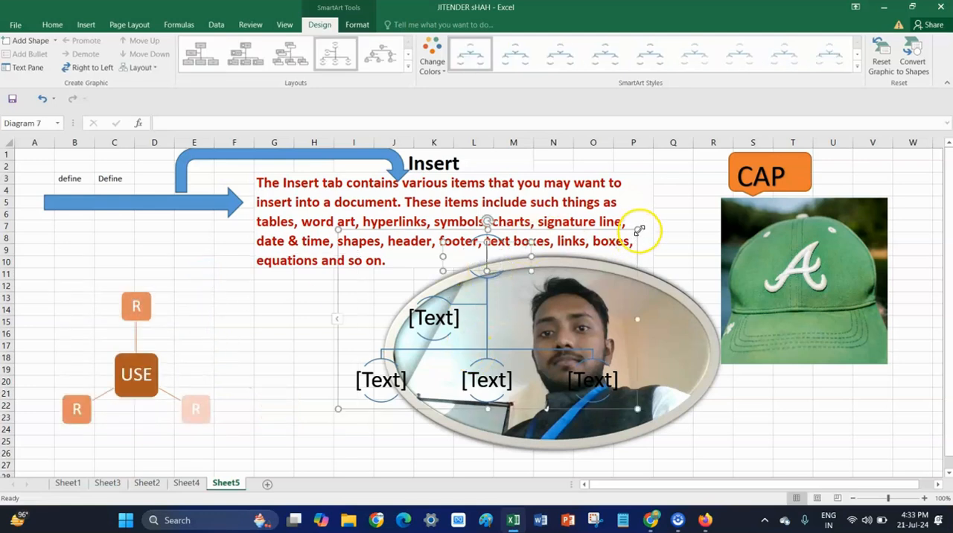
{"action": "left_click_drag", "start_coordinate": [572, 254], "coordinate": [541, 263]}
{"action": "left_click", "coordinate": [438, 290]}
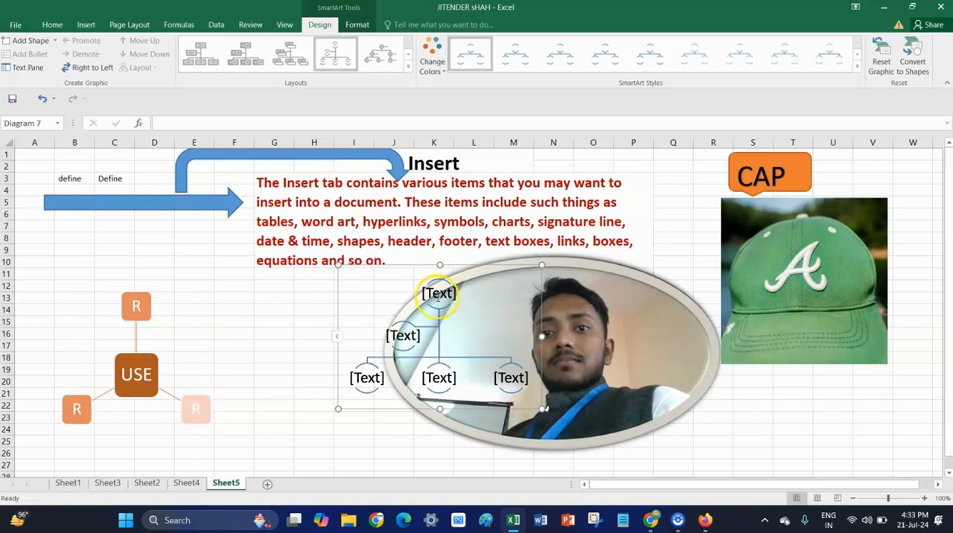
{"action": "left_click_drag", "start_coordinate": [369, 286], "coordinate": [319, 285]}
{"action": "left_click_drag", "start_coordinate": [374, 265], "coordinate": [238, 273]}
Label the organization chart's top shape "A" and its assistant shape "B".
{"action": "left_click", "coordinate": [303, 300]}
{"action": "left_click", "coordinate": [306, 301]}
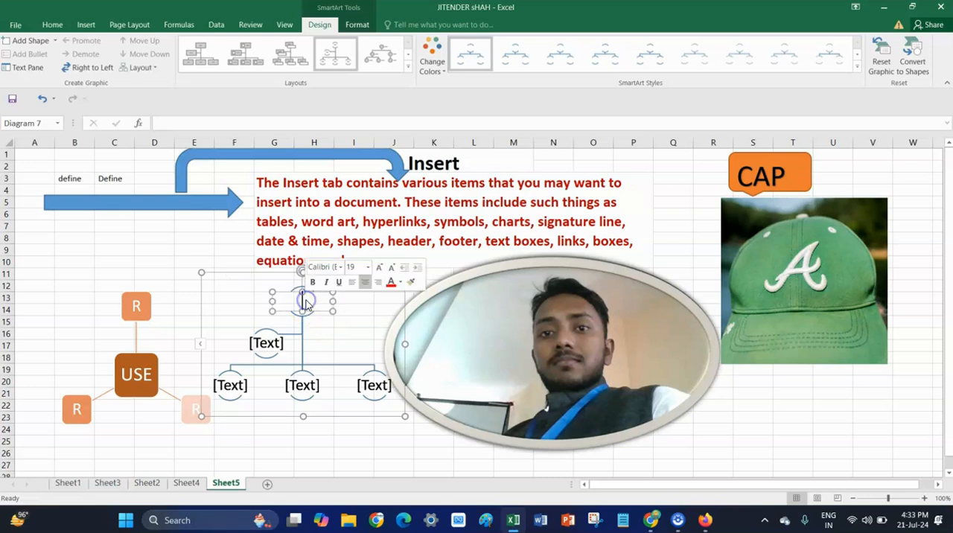
{"action": "type", "text": "A"}
{"action": "left_click", "coordinate": [265, 343]}
{"action": "left_click", "coordinate": [268, 347]}
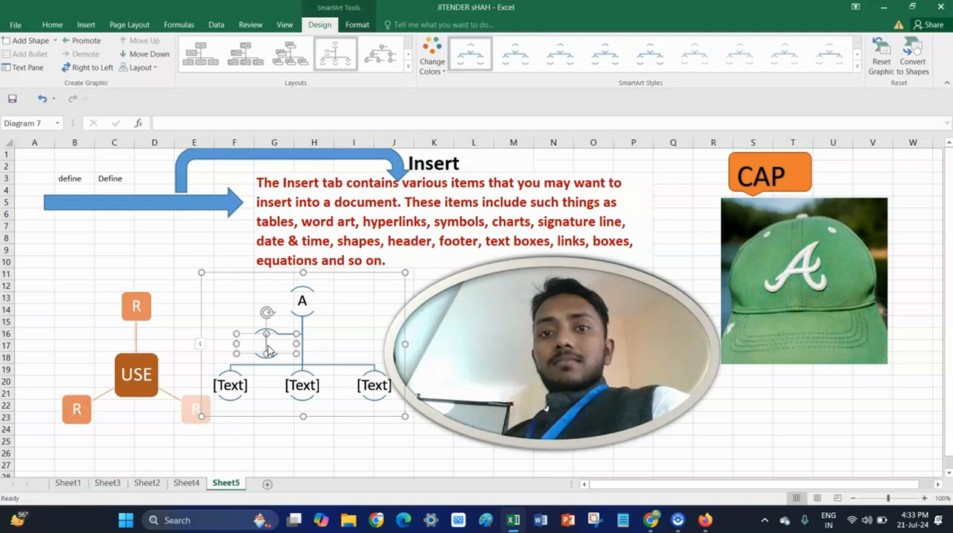
{"action": "left_click", "coordinate": [267, 344]}
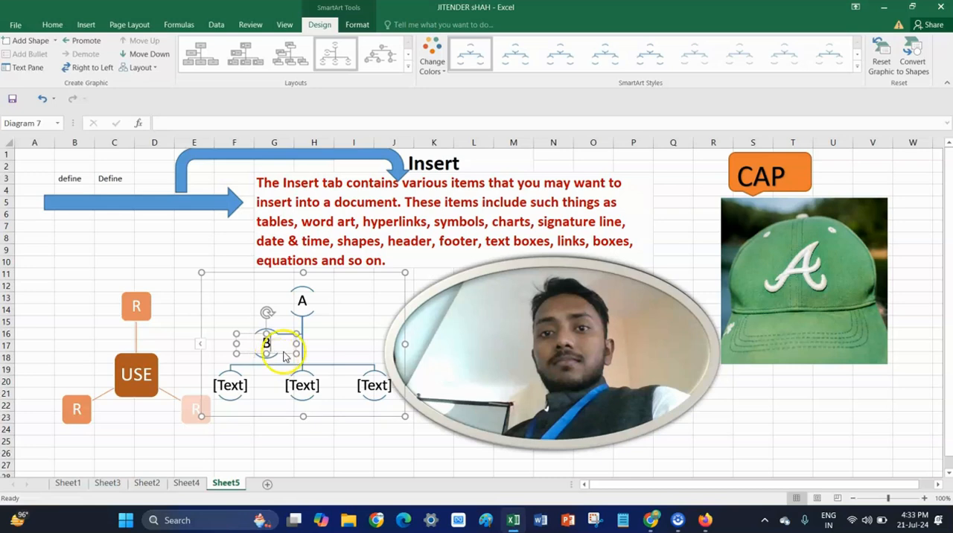
{"action": "left_click", "coordinate": [302, 300]}
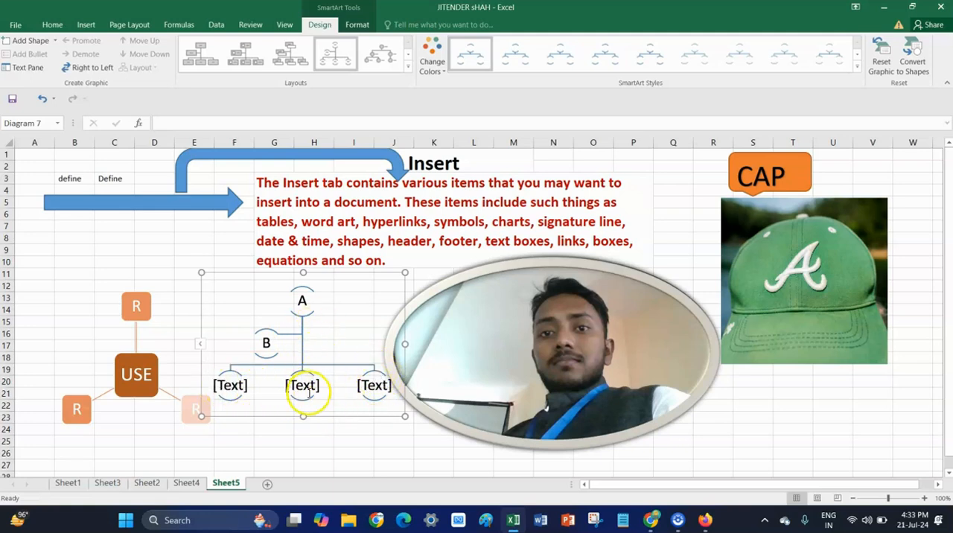
Label the three lowest shapes of the organization chart "AB", "BA" and "AA", in order from left to right.
{"action": "left_click", "coordinate": [300, 391]}
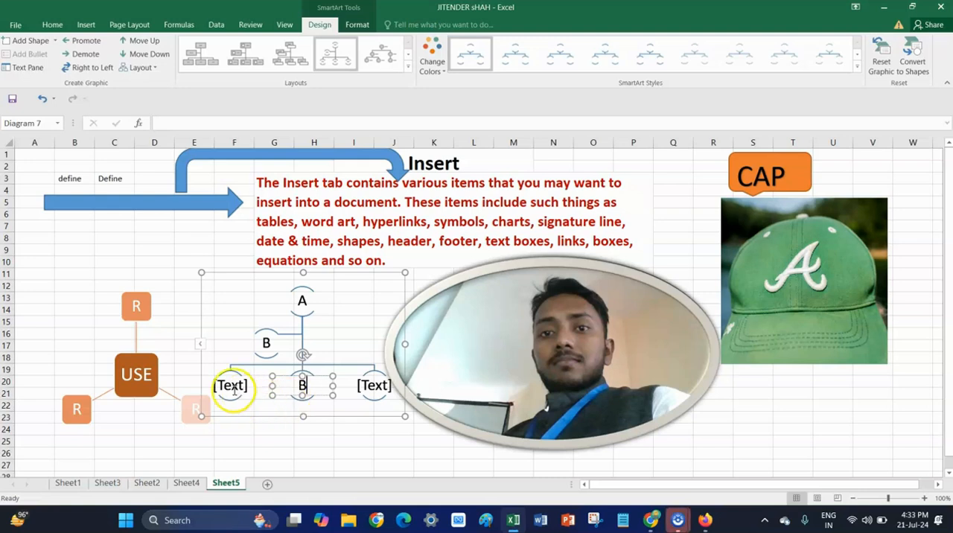
{"action": "left_click", "coordinate": [226, 391]}
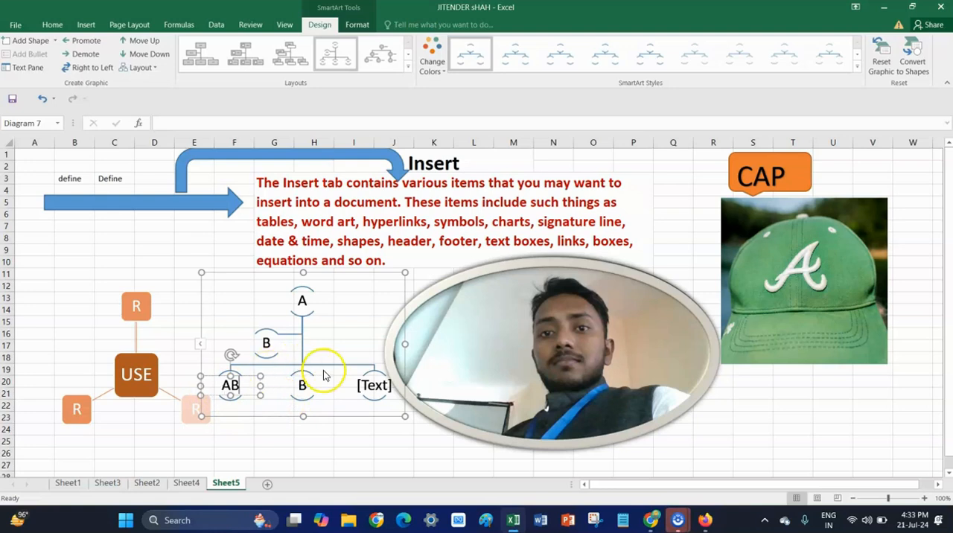
{"action": "left_click", "coordinate": [307, 393]}
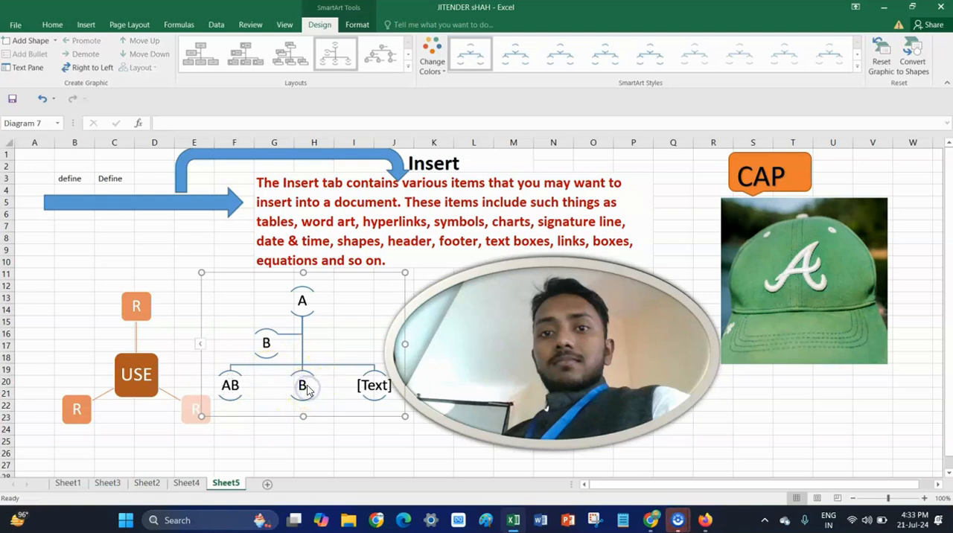
{"action": "left_click", "coordinate": [304, 385]}
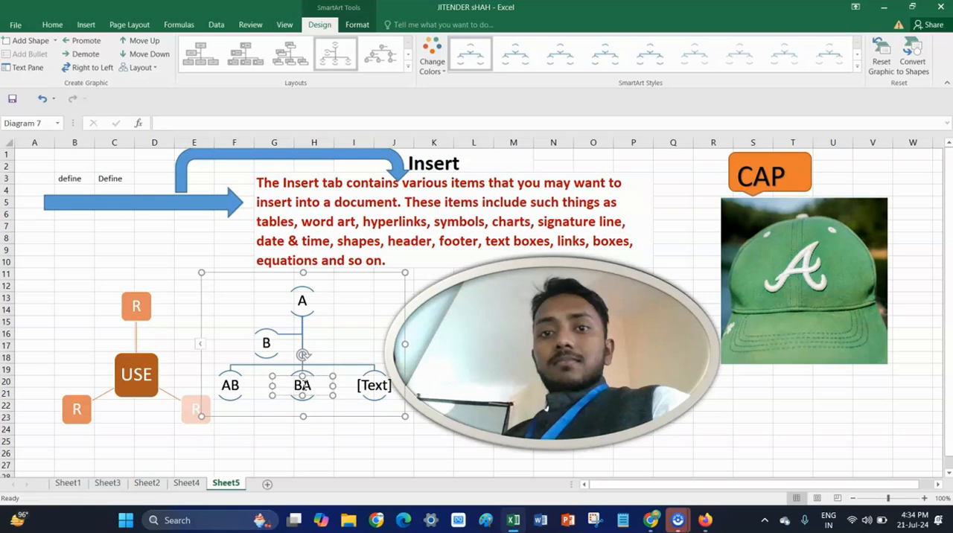
{"action": "left_click", "coordinate": [376, 386]}
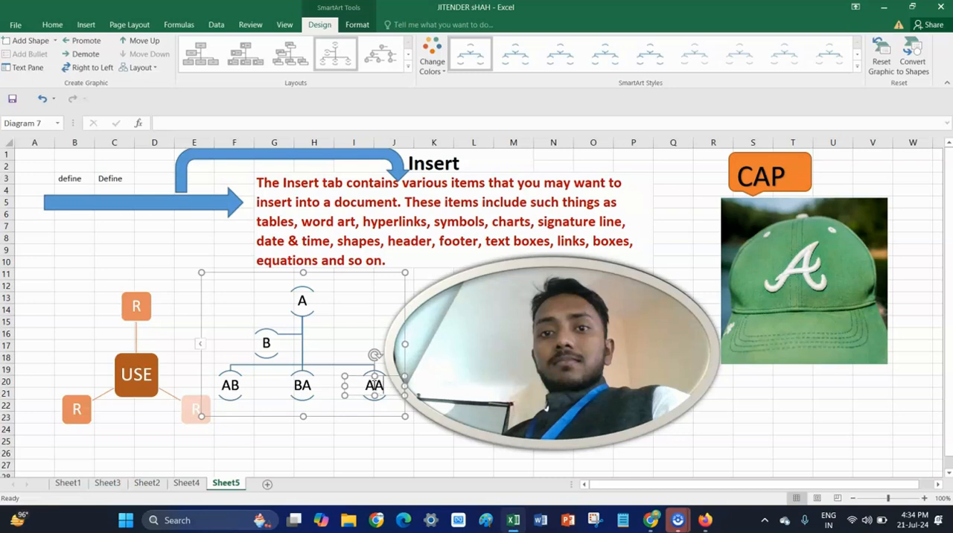
{"action": "left_click", "coordinate": [393, 279]}
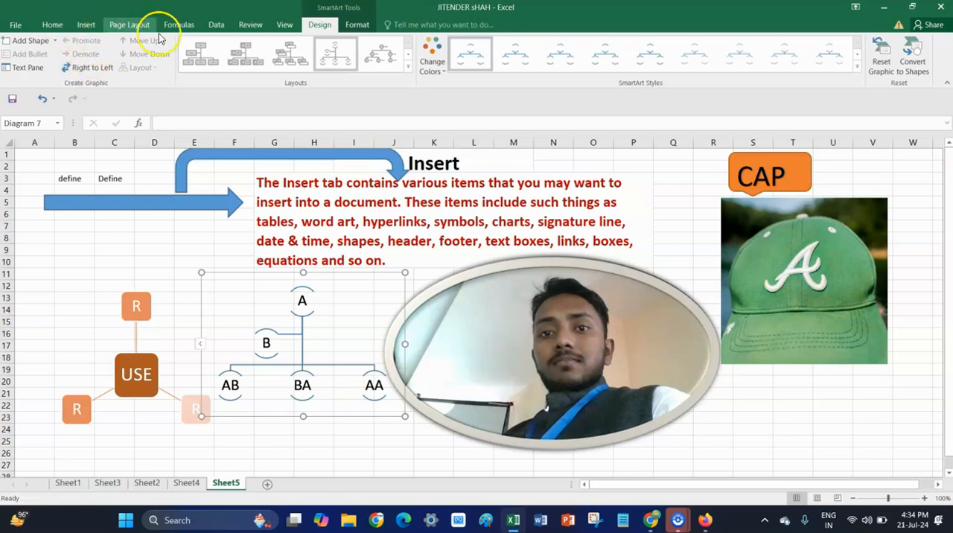
Insert a screen clipping that captures nearly the whole Windows desktop.
{"action": "left_click", "coordinate": [89, 26]}
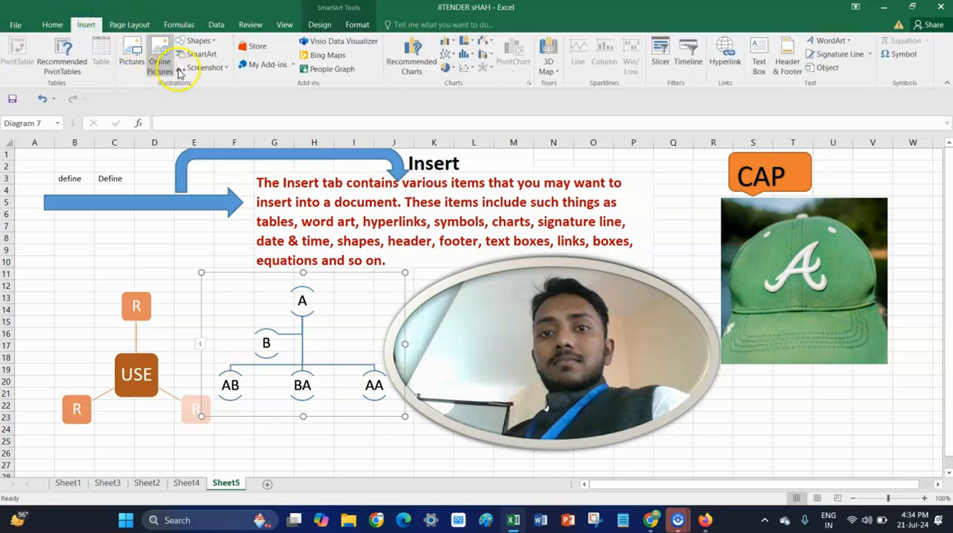
{"action": "left_click", "coordinate": [228, 67]}
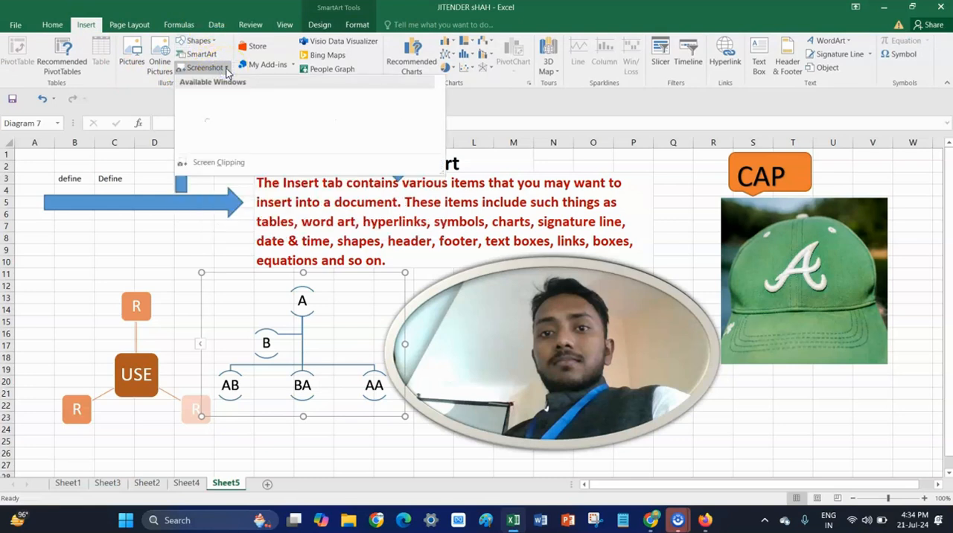
{"action": "left_click", "coordinate": [210, 67]}
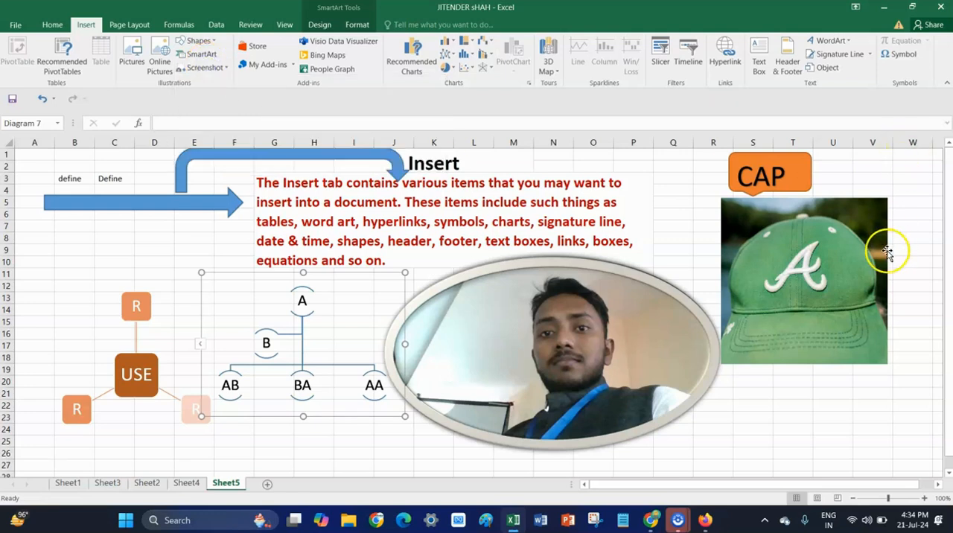
{"action": "left_click", "coordinate": [200, 69]}
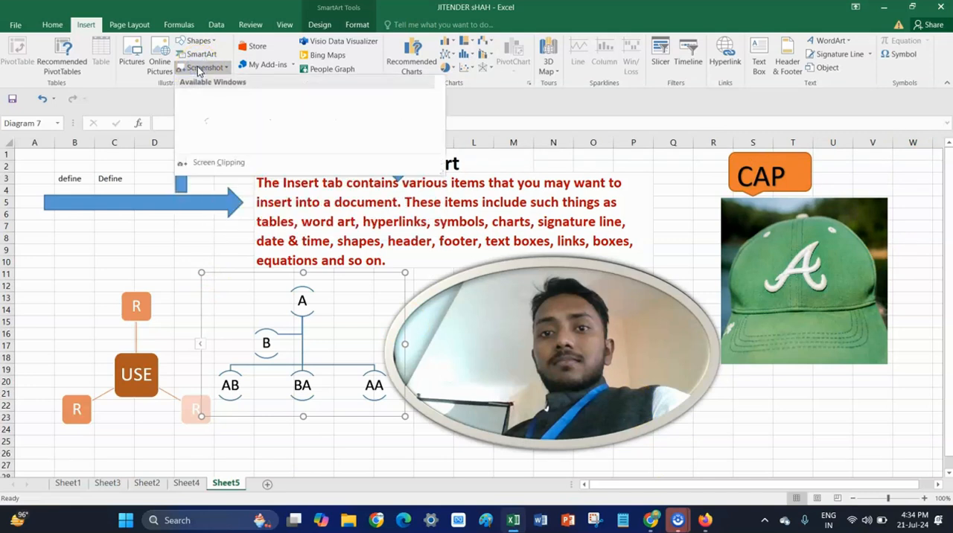
{"action": "left_click", "coordinate": [215, 163]}
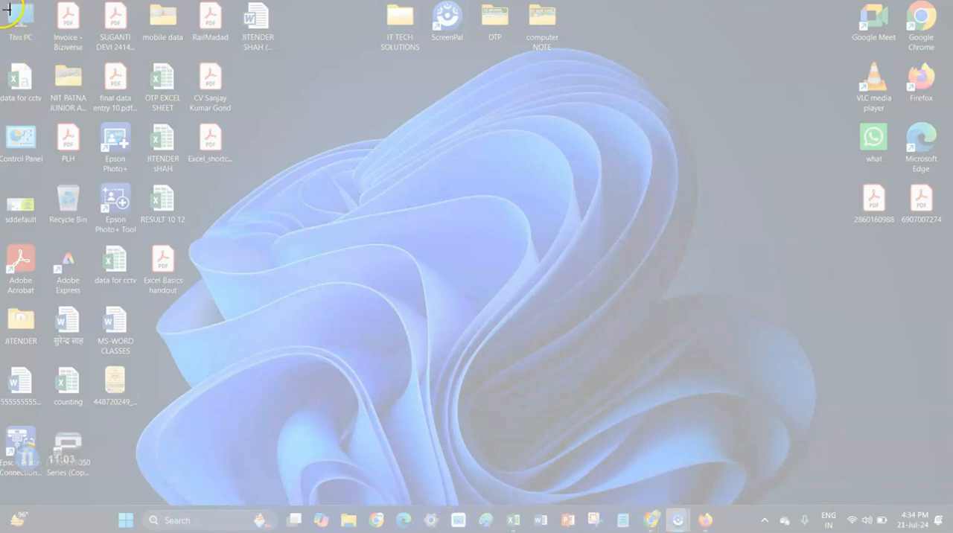
{"action": "left_click_drag", "start_coordinate": [3, 28], "coordinate": [952, 531]}
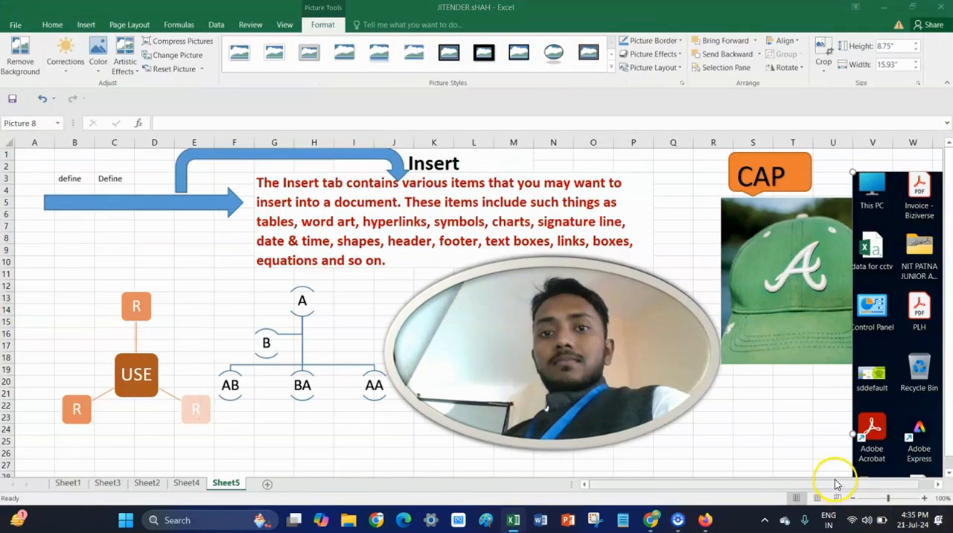
Shrink the desktop screenshot to about 2.8" high by 5.1" wide and place it just below the cap picture.
{"action": "left_click_drag", "start_coordinate": [890, 203], "coordinate": [516, 382]}
{"action": "left_click_drag", "start_coordinate": [760, 461], "coordinate": [453, 241]}
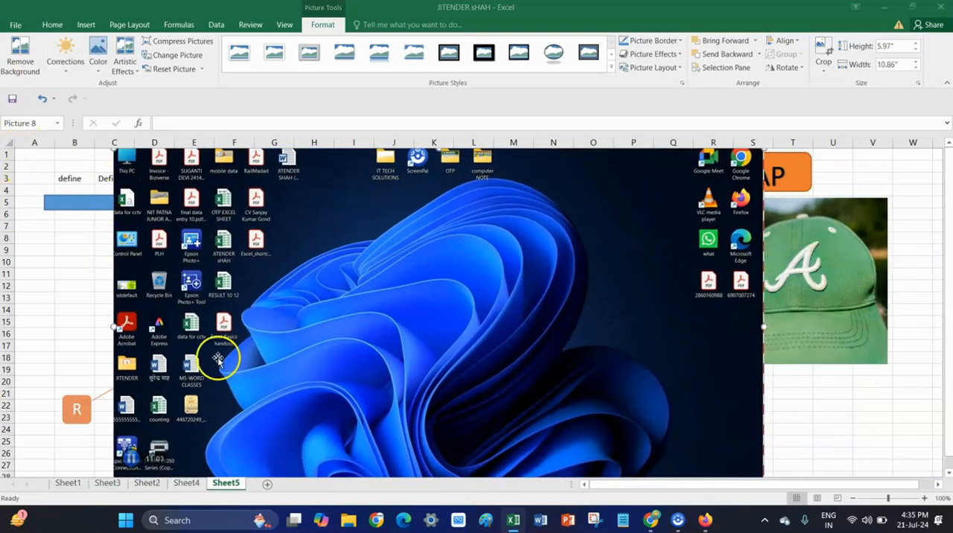
{"action": "left_click_drag", "start_coordinate": [205, 343], "coordinate": [210, 363]}
{"action": "left_click_drag", "start_coordinate": [119, 169], "coordinate": [449, 349]}
{"action": "left_click_drag", "start_coordinate": [542, 350], "coordinate": [725, 379]}
{"action": "scroll", "coordinate": [585, 319], "scroll_direction": "down", "scroll_amount": 2}
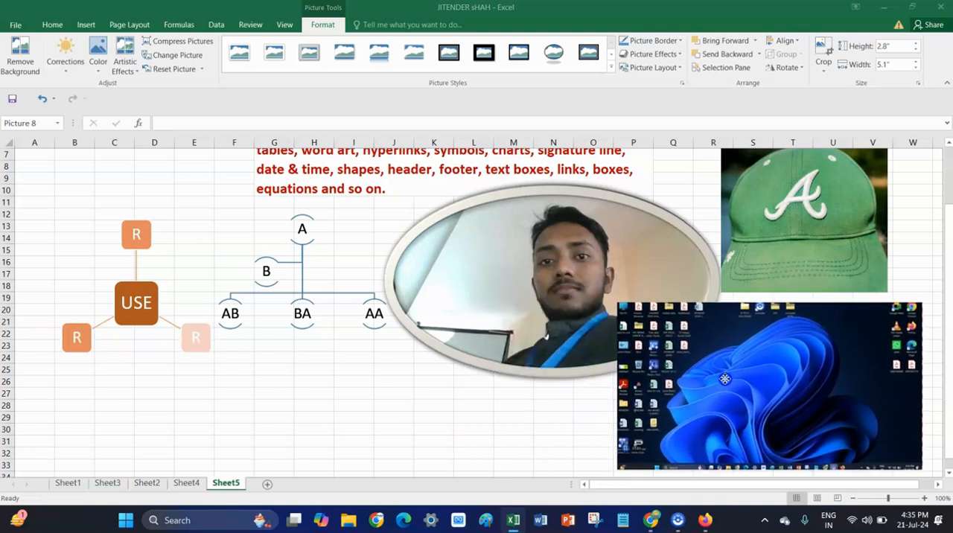